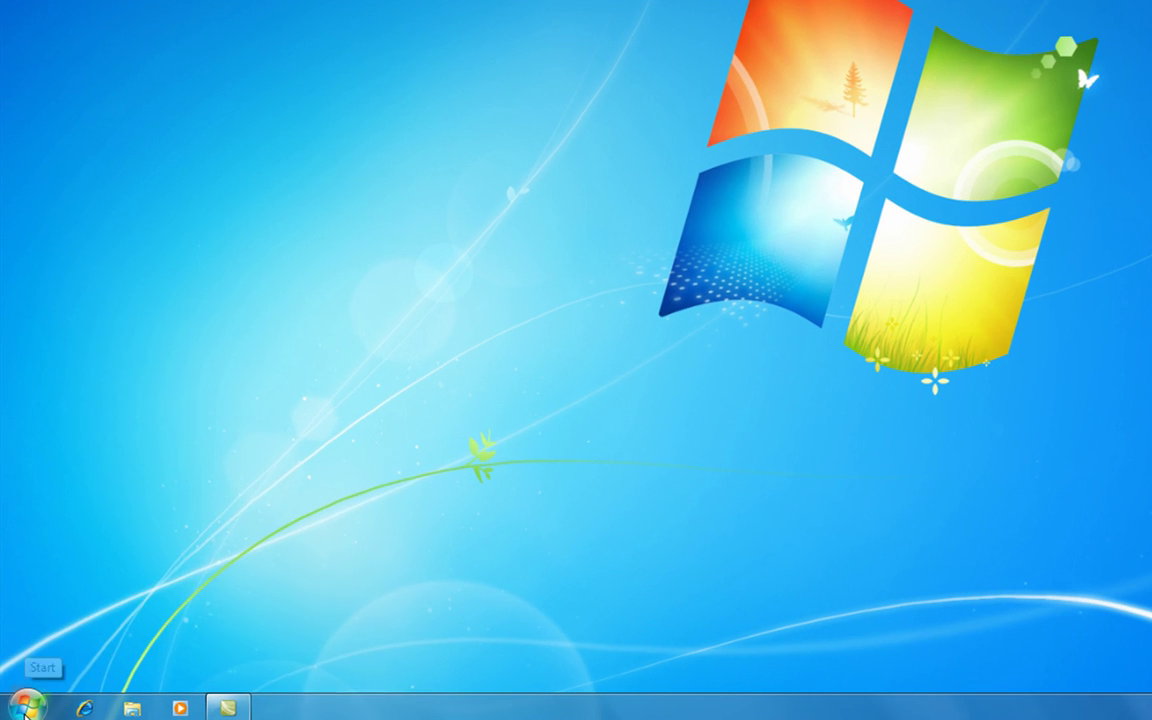
# Step: Open the computer's system properties and check the System Protection settings of the available drives, closing the dialog when done
pyautogui.click(18, 710)
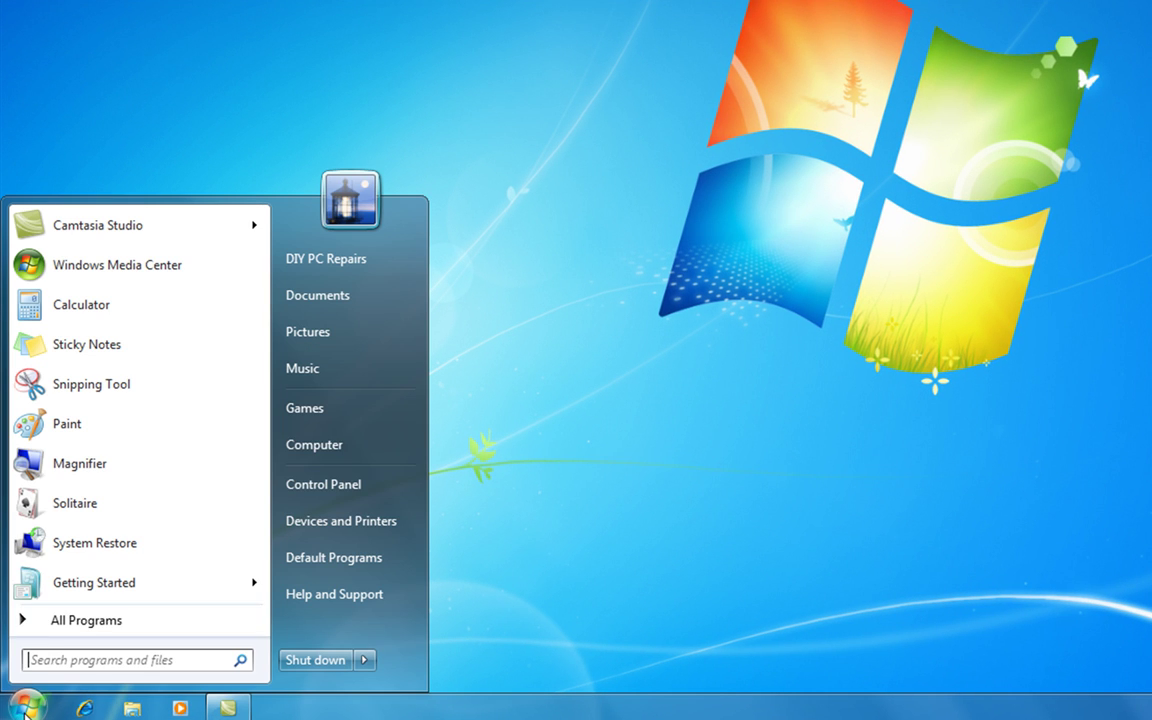
pyautogui.rightClick(363, 447)
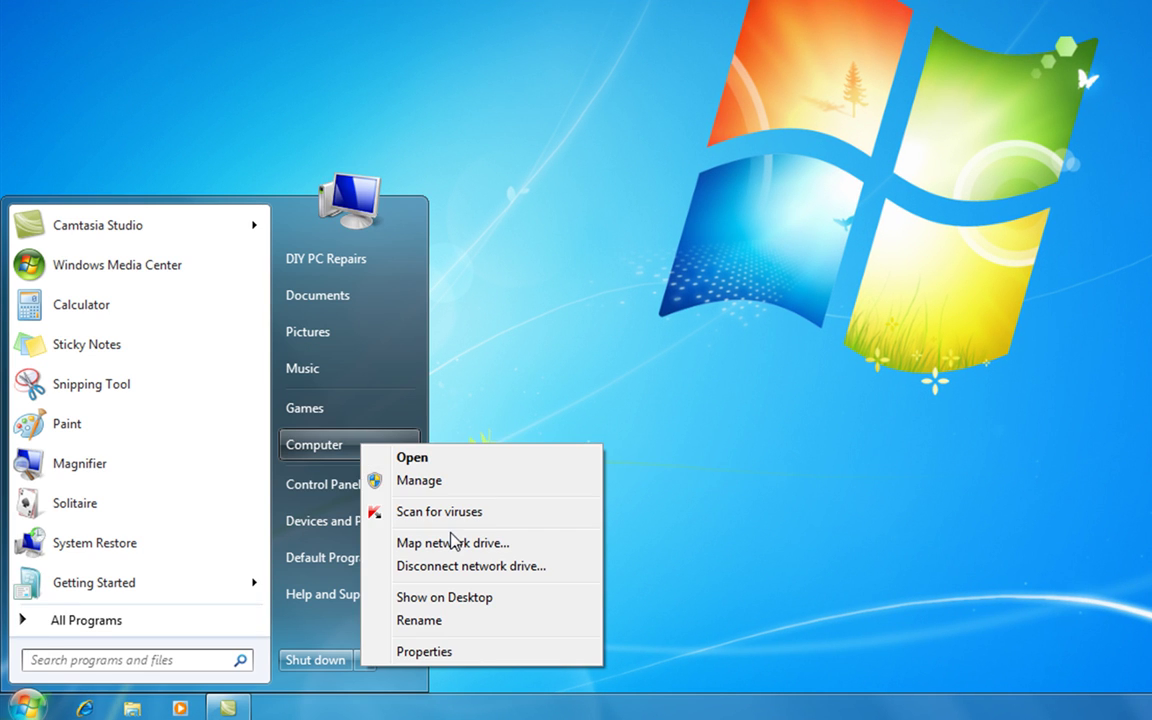
pyautogui.press('Escape')
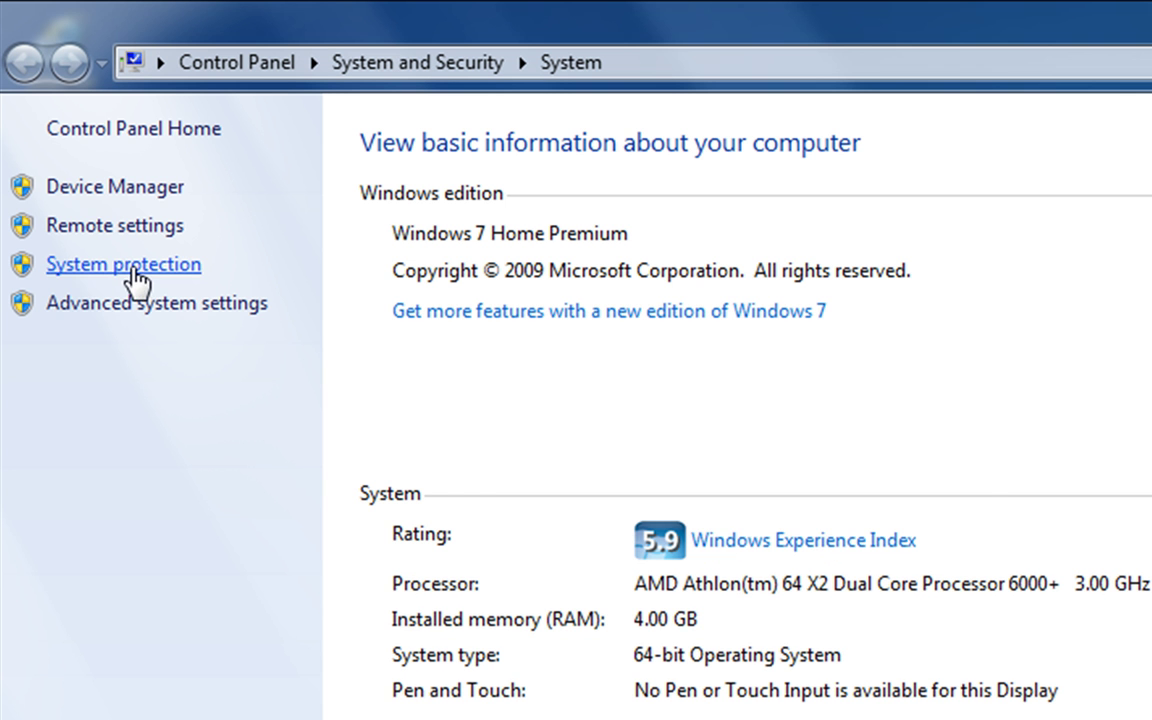
pyautogui.click(130, 268)
pyautogui.moveTo(765, 328); pyautogui.dragTo(1118, 368)
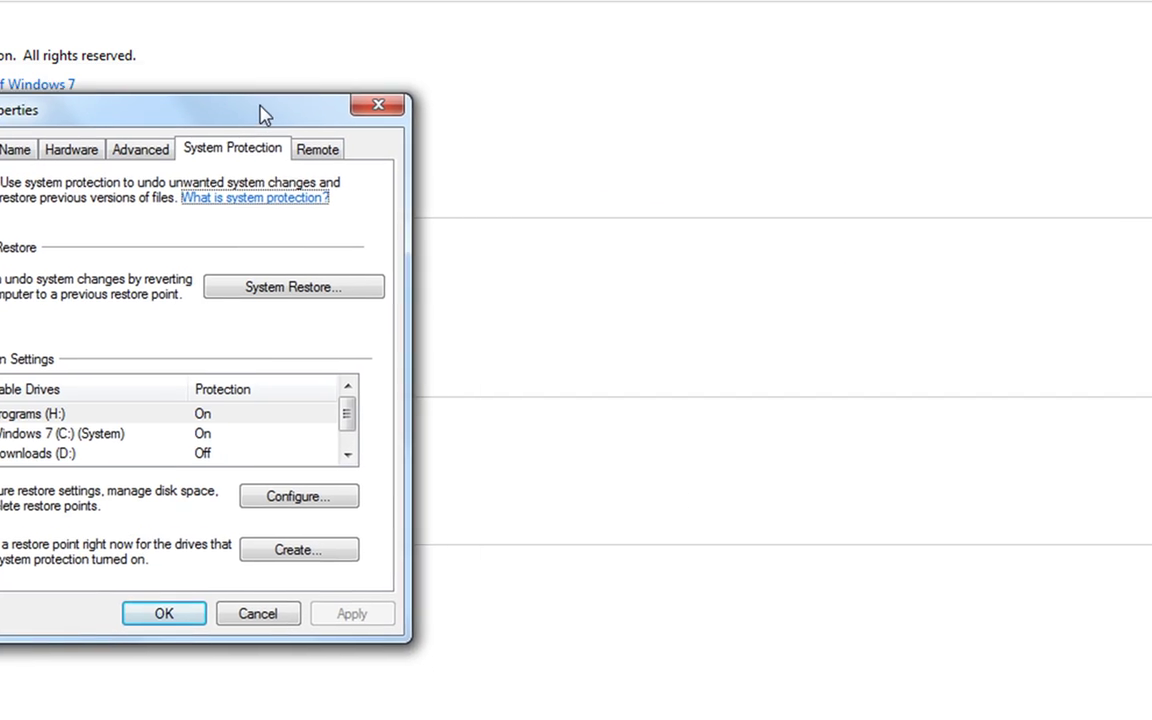
pyautogui.moveTo(262, 113); pyautogui.dragTo(600, 95)
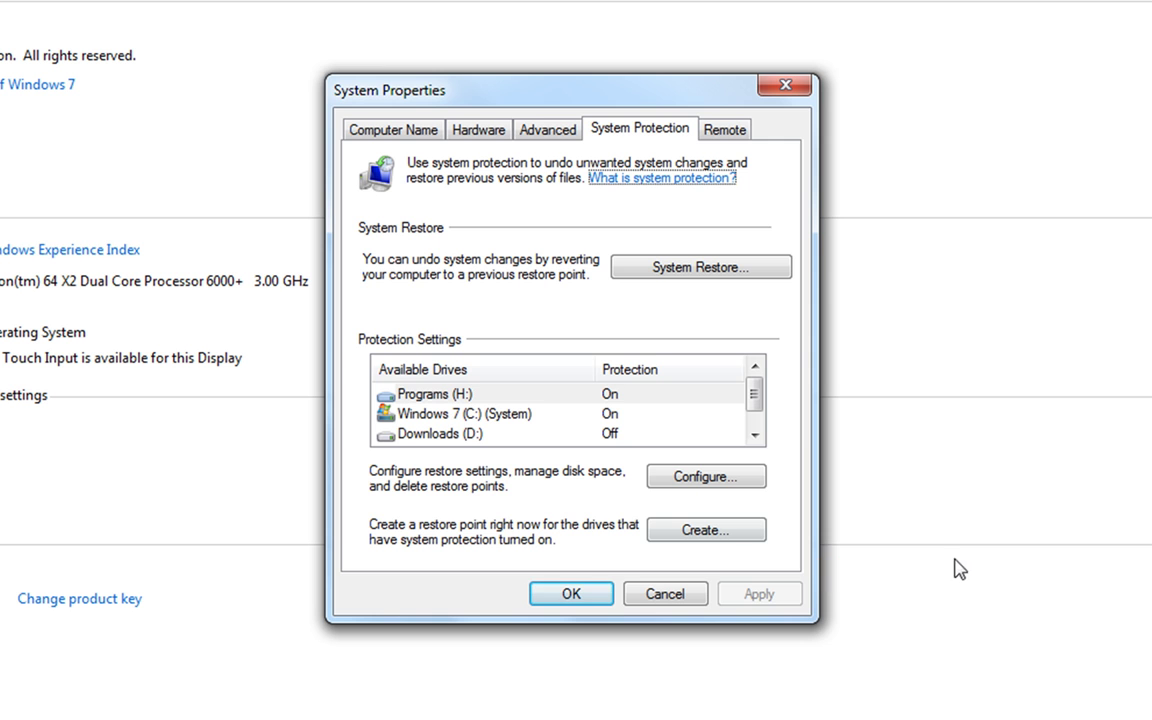
pyautogui.click(588, 596)
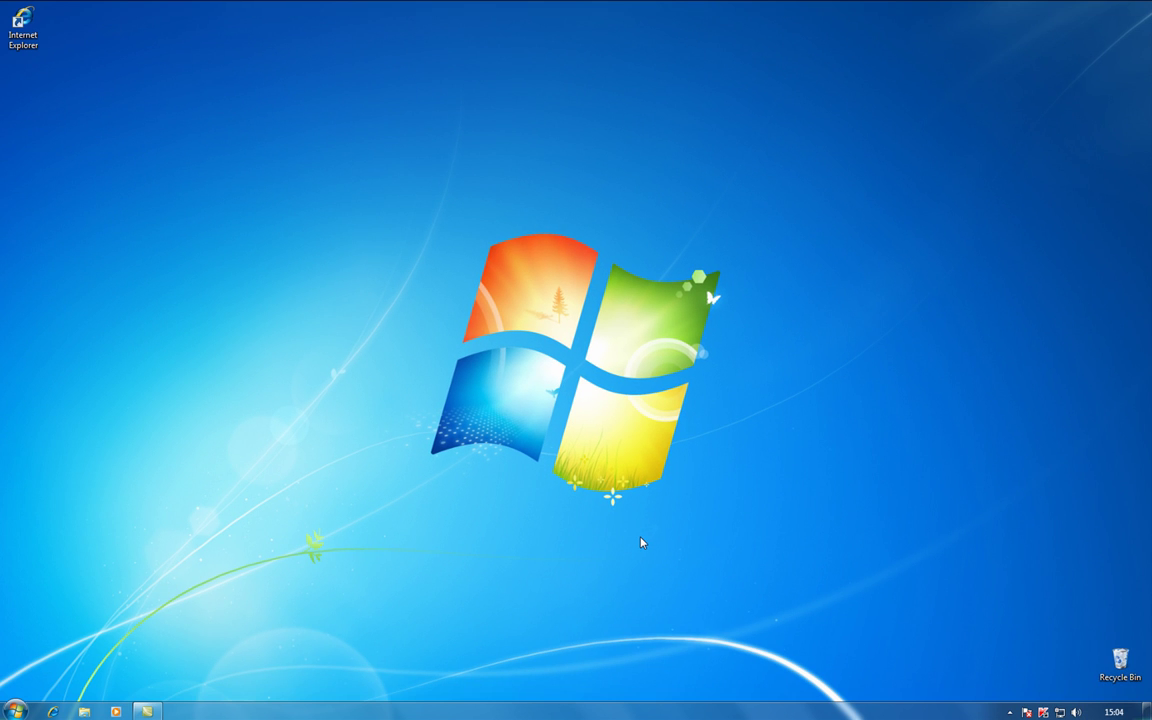
# Step: Empty the Recycle Bin on the desktop and confirm the permanent deletion
pyautogui.rightClick(1120, 660)
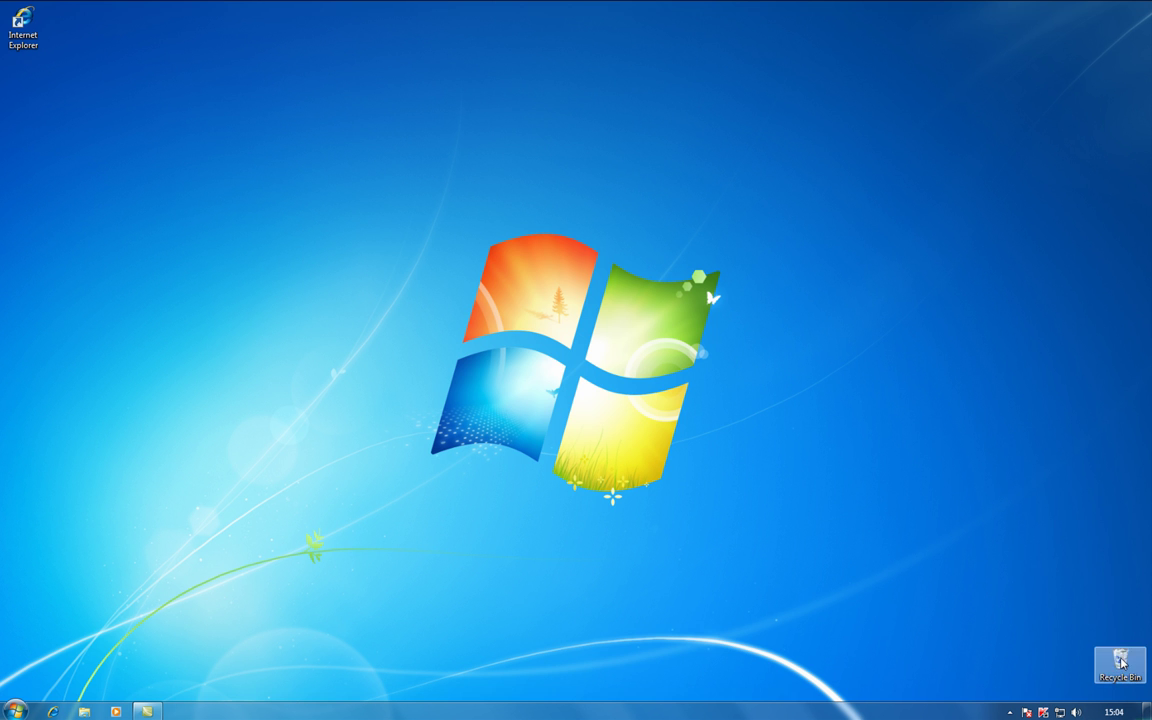
pyautogui.click(1105, 569)
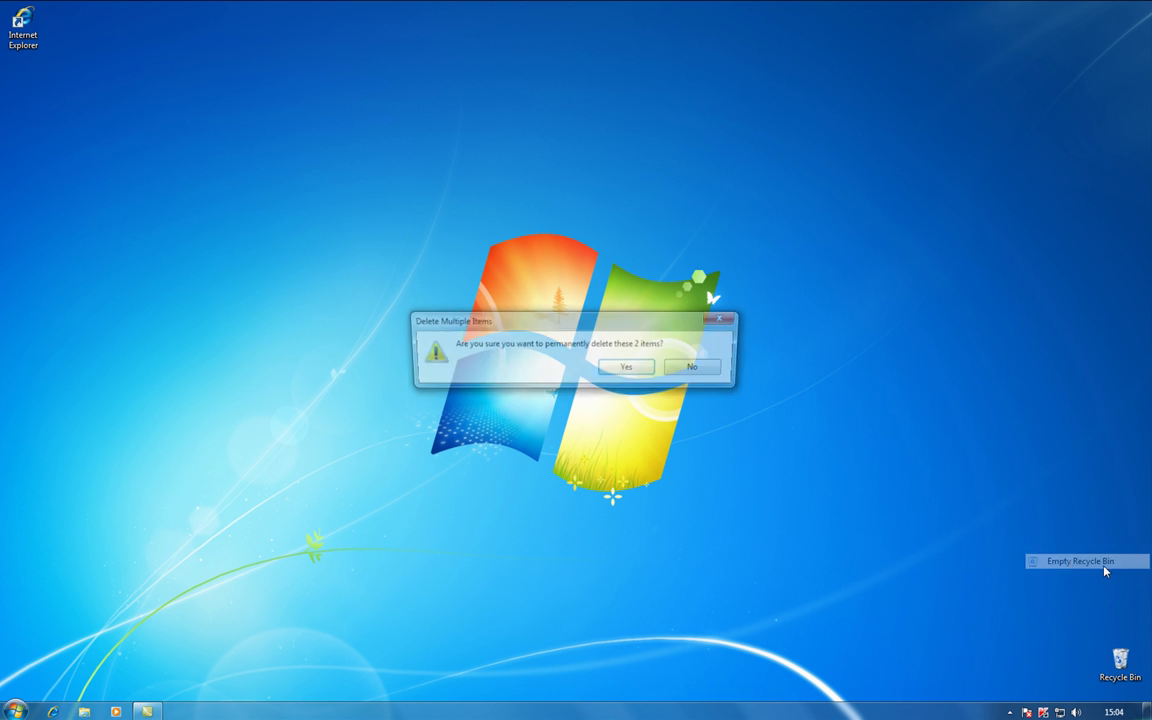
pyautogui.click(636, 370)
pyautogui.click(753, 490)
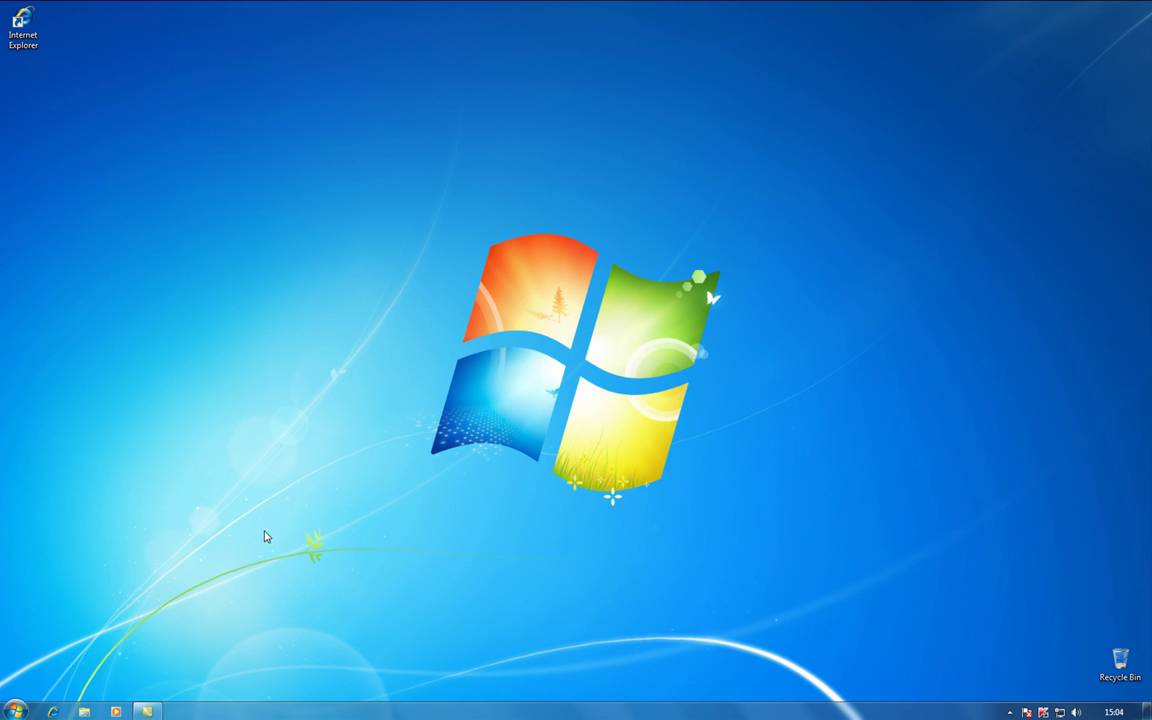
# Step: Look through the work folder and its DIY PC Repairs subfolder in the Documents library, returning to the library
pyautogui.click(16, 711)
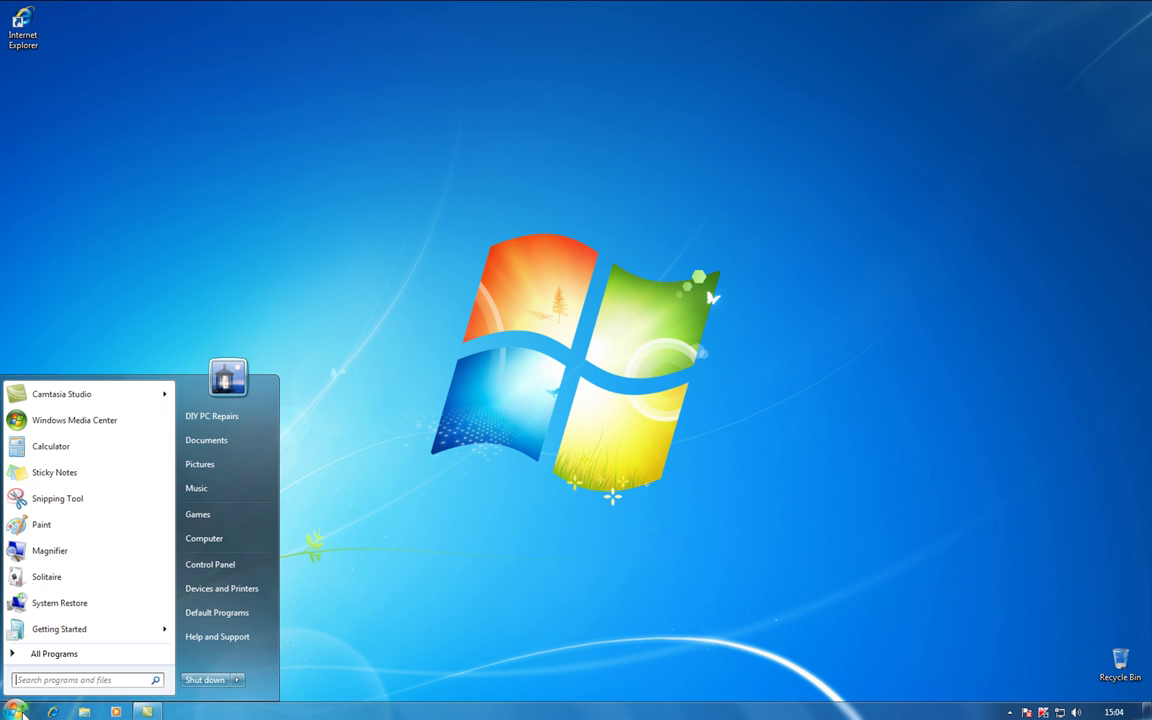
pyautogui.click(229, 441)
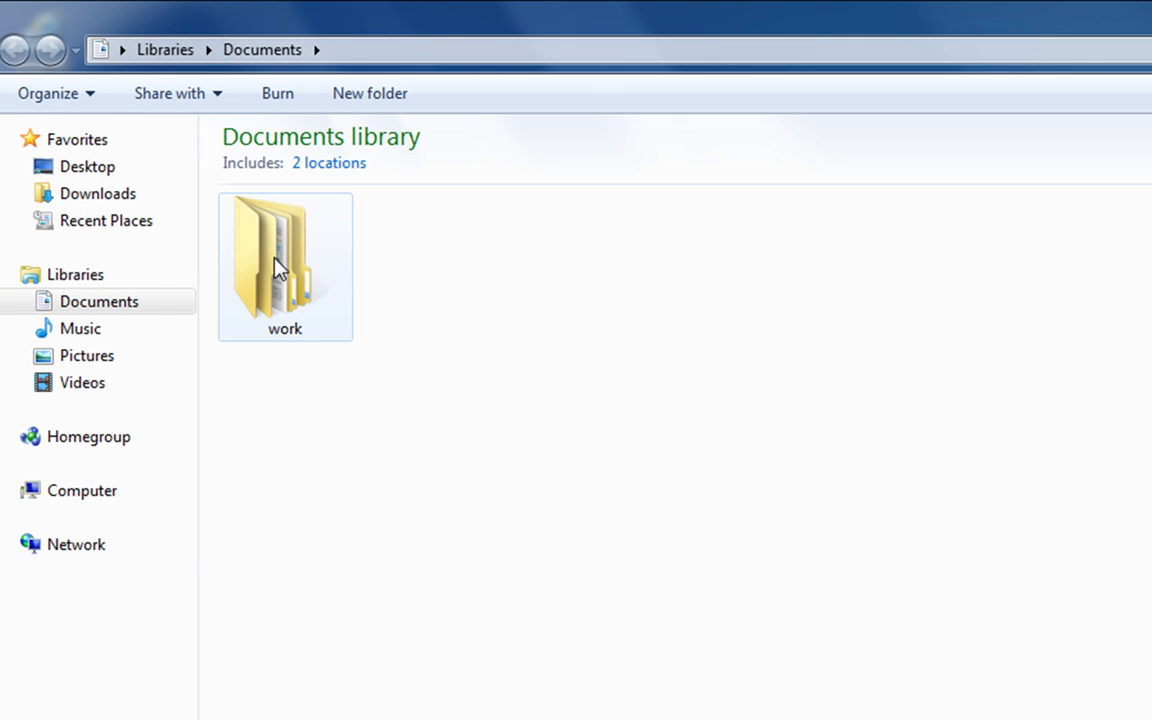
pyautogui.doubleClick(280, 260)
pyautogui.doubleClick(296, 275)
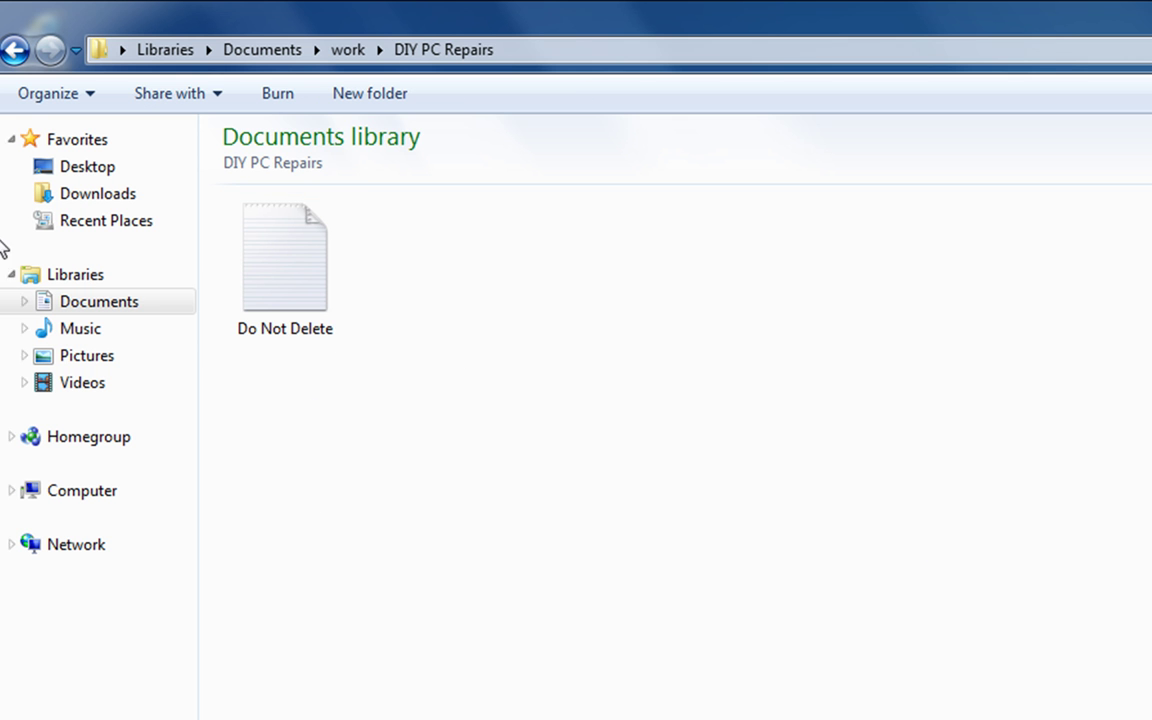
pyautogui.click(17, 50)
pyautogui.click(17, 50)
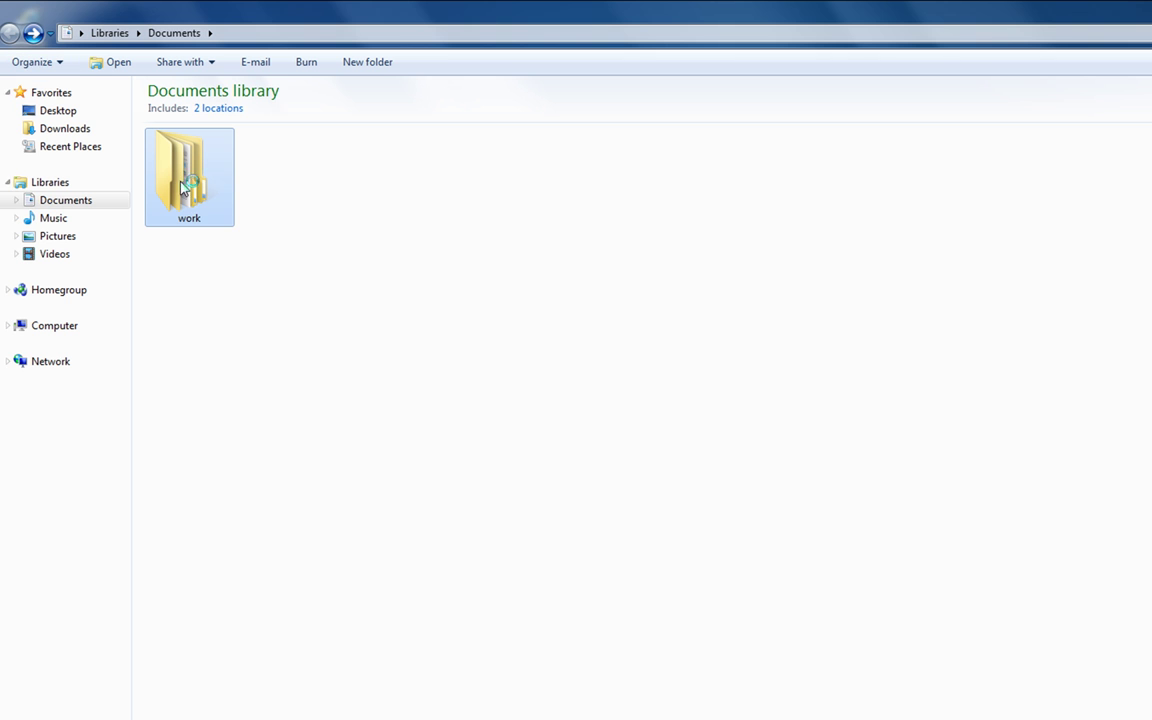
# Step: Move the work folder from the Documents library to the Recycle Bin and close the window
pyautogui.rightClick(181, 186)
pyautogui.click(218, 502)
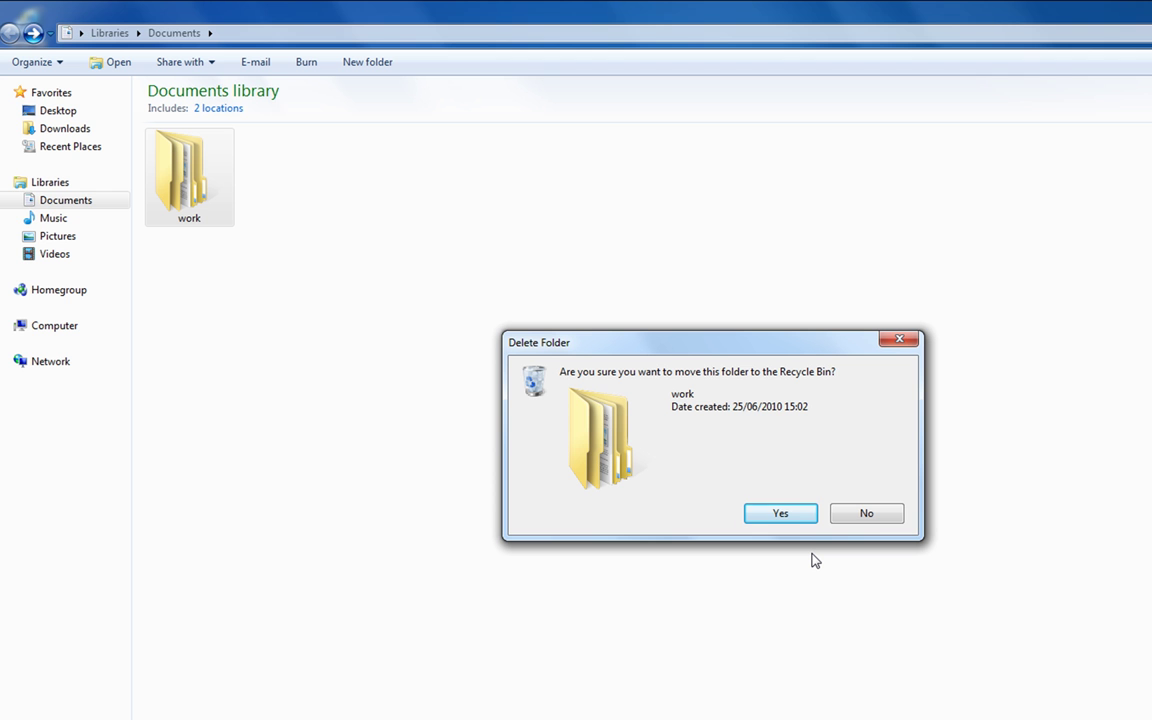
pyautogui.click(763, 513)
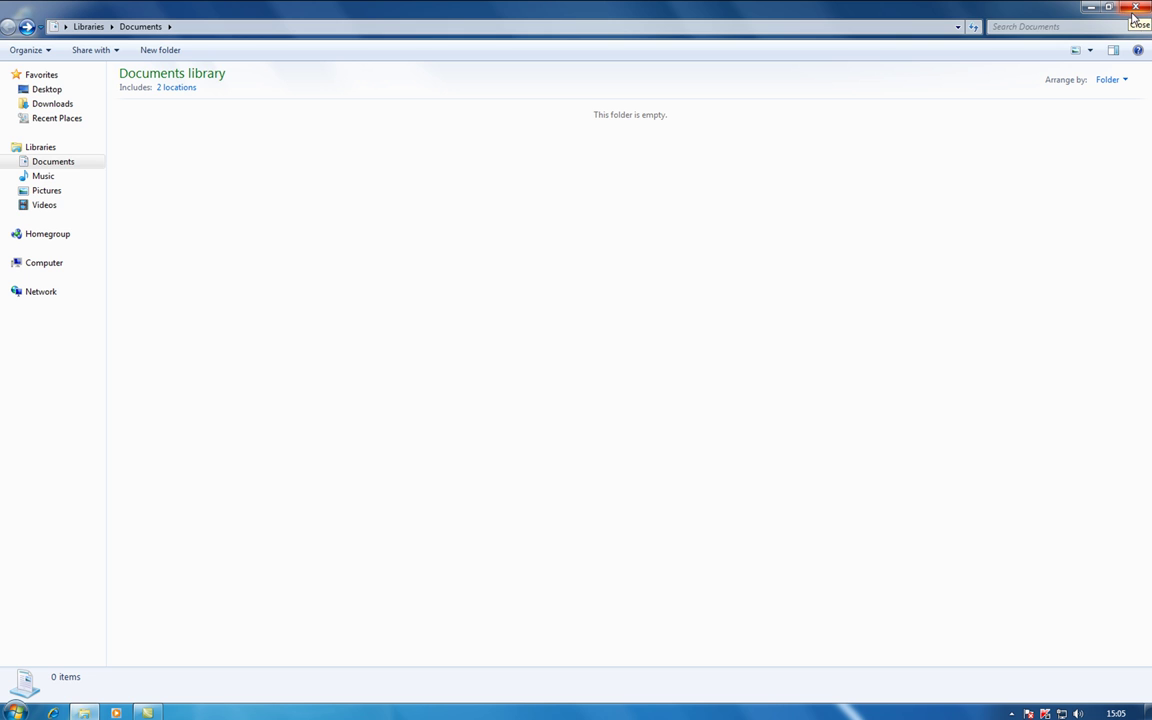
pyautogui.click(1133, 8)
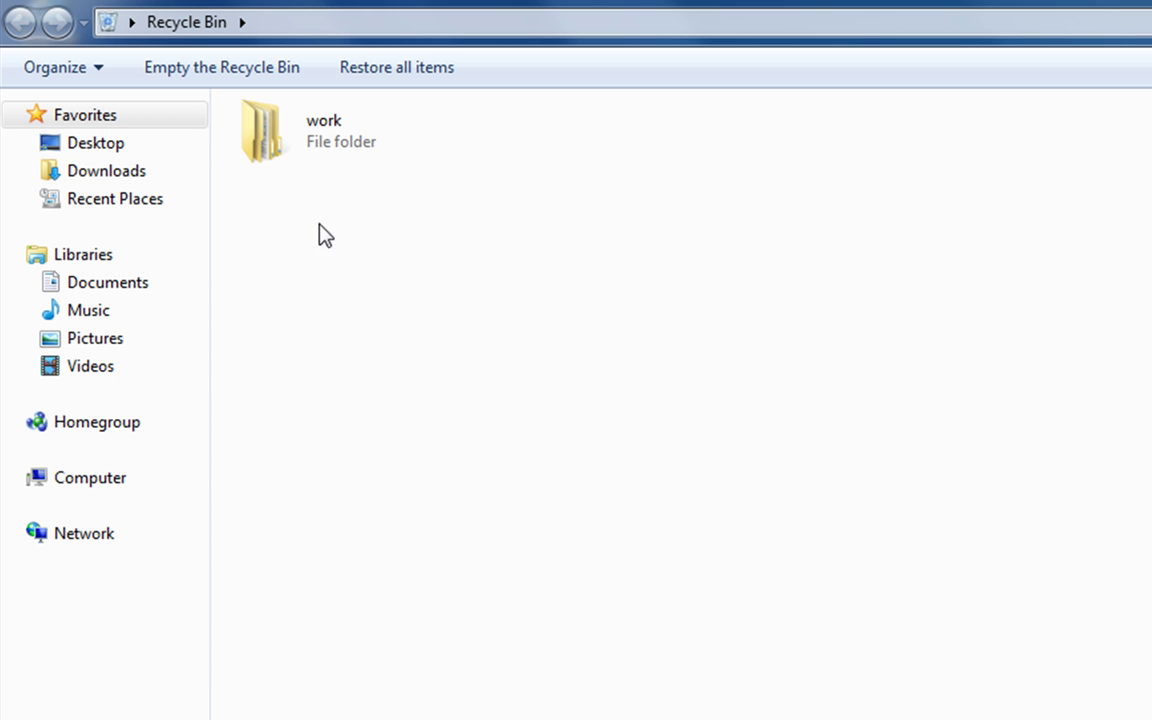
# Step: Restore the work folder from the Recycle Bin and close the window
pyautogui.rightClick(307, 140)
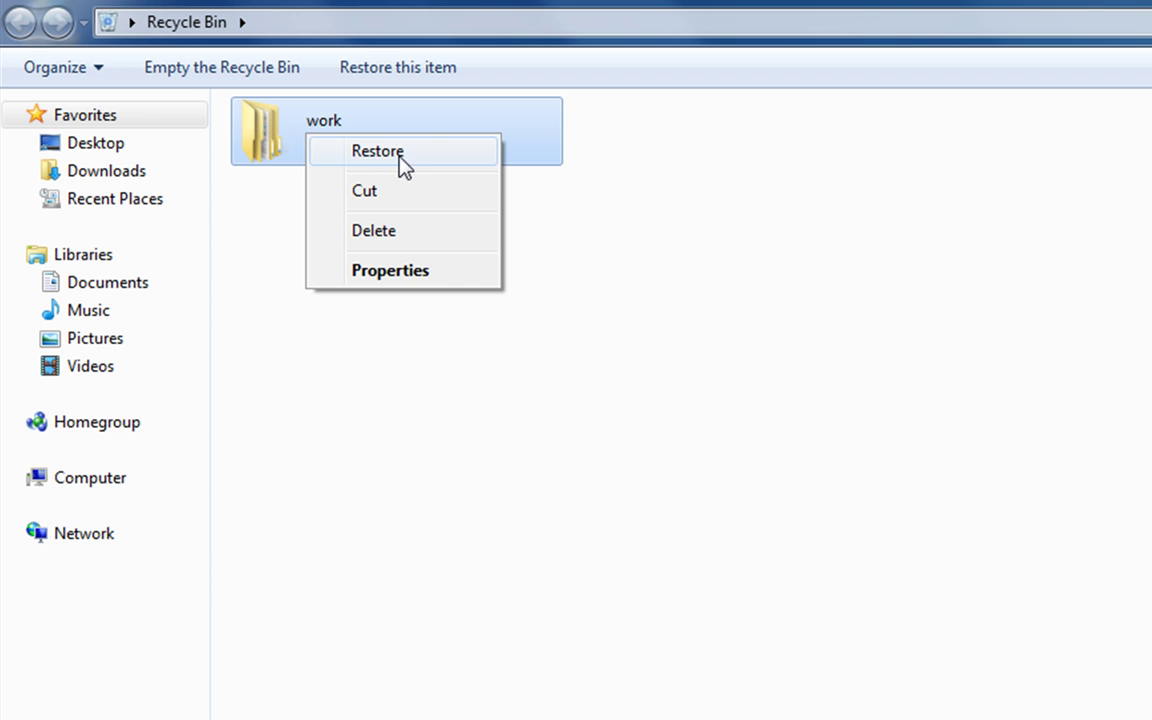
pyautogui.click(434, 152)
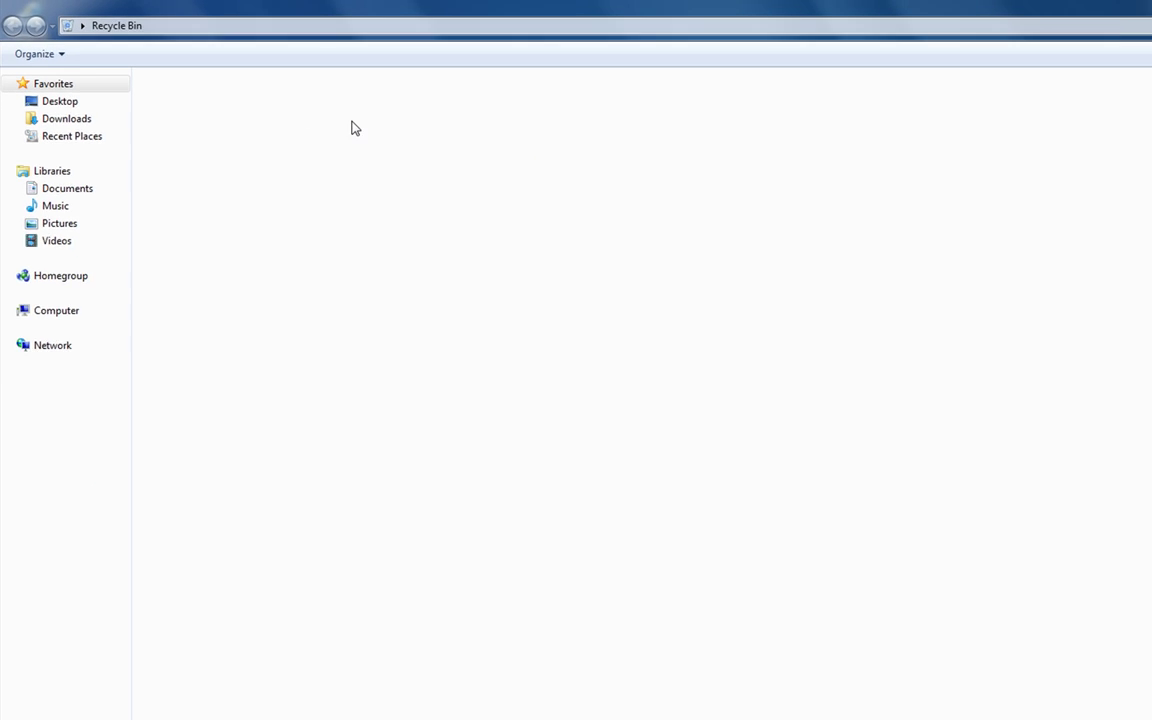
pyautogui.click(1131, 9)
# Step: Open the Documents library, delete the work folder to the Recycle Bin again, and close the library
pyautogui.click(18, 711)
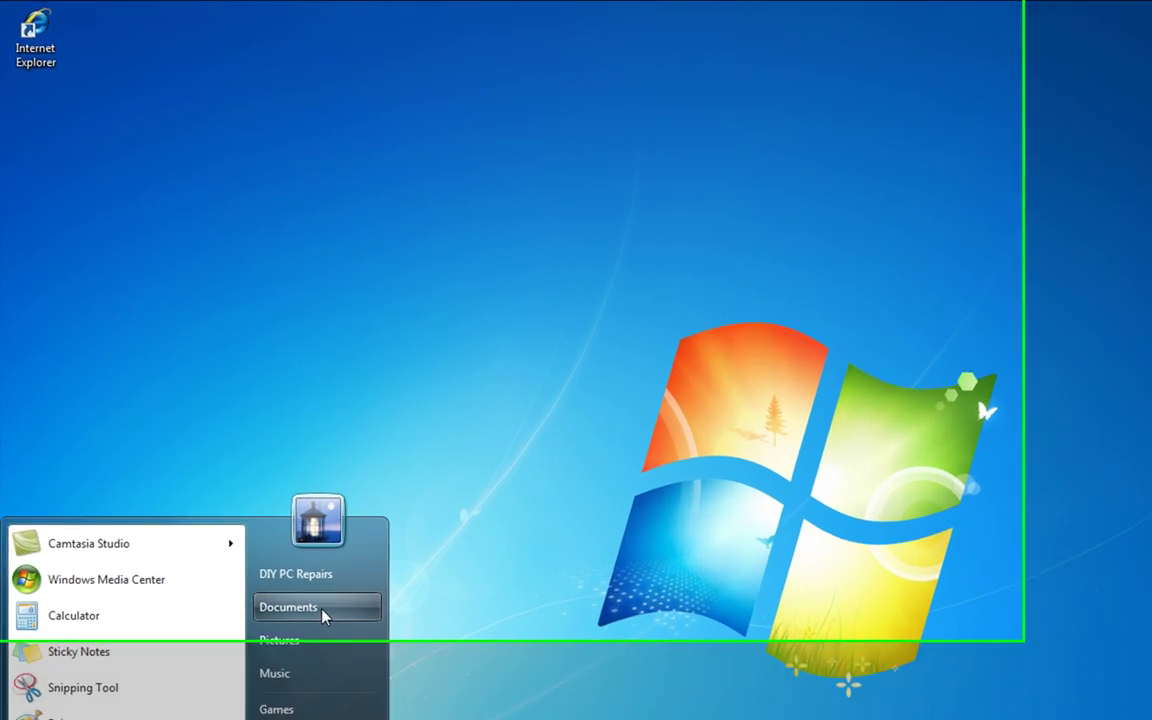
pyautogui.click(228, 450)
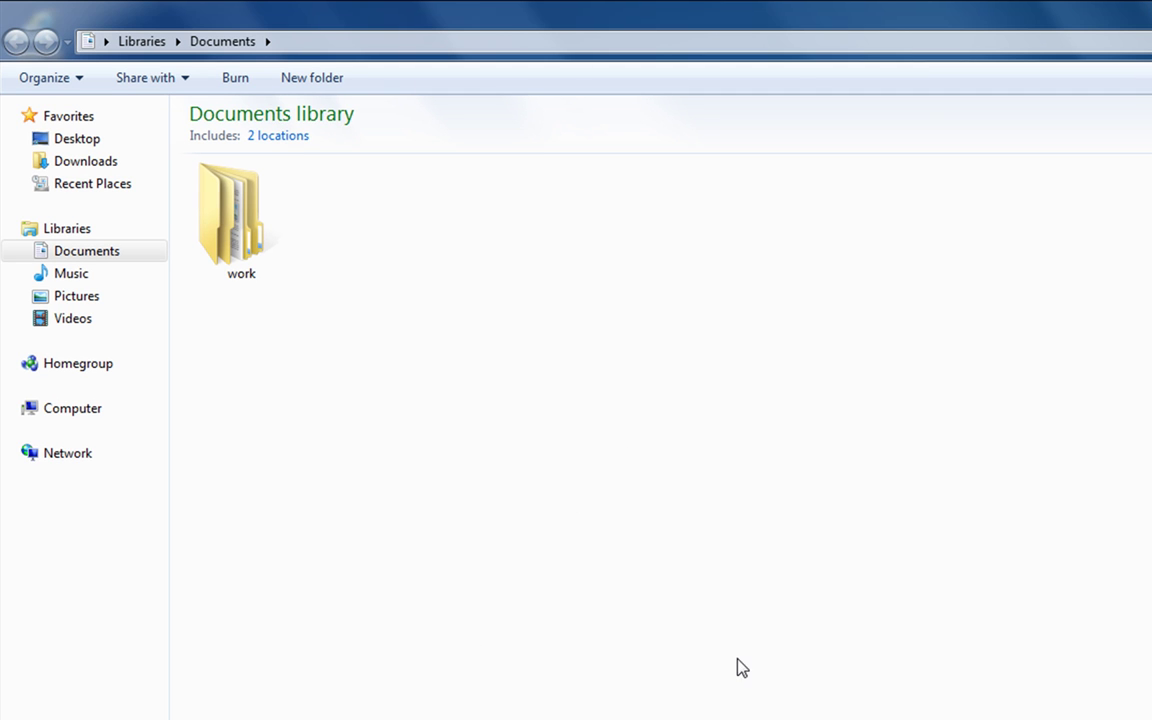
pyautogui.rightClick(239, 205)
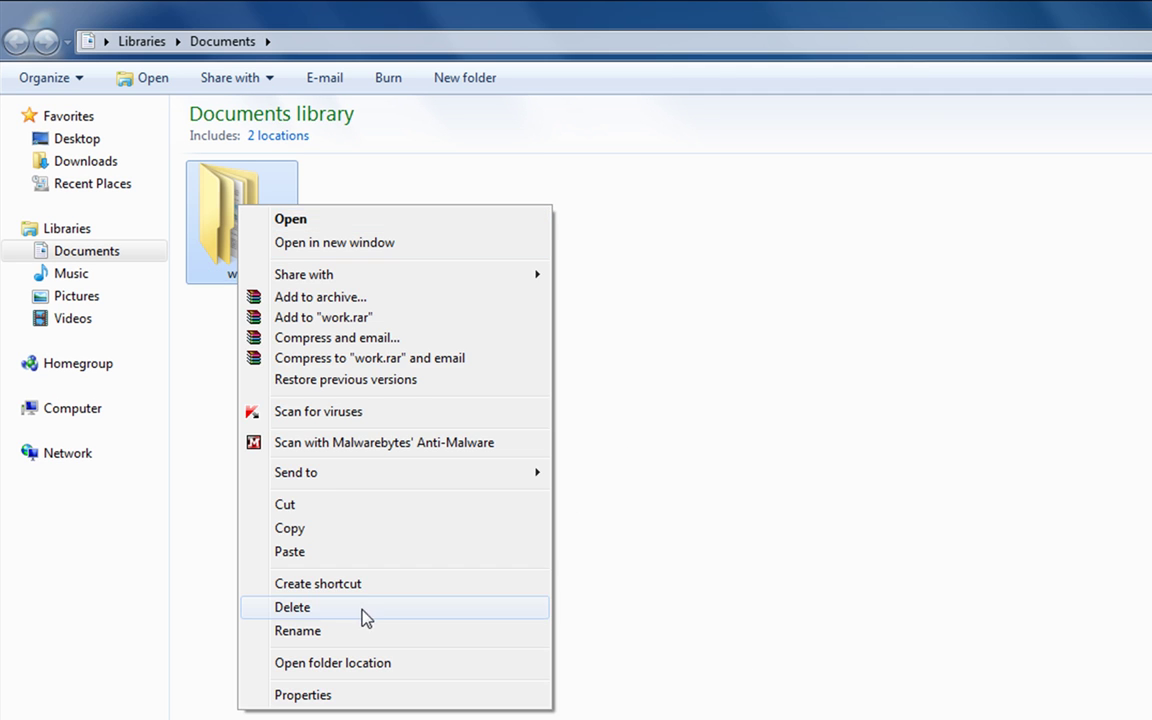
pyautogui.click(356, 606)
pyautogui.click(975, 643)
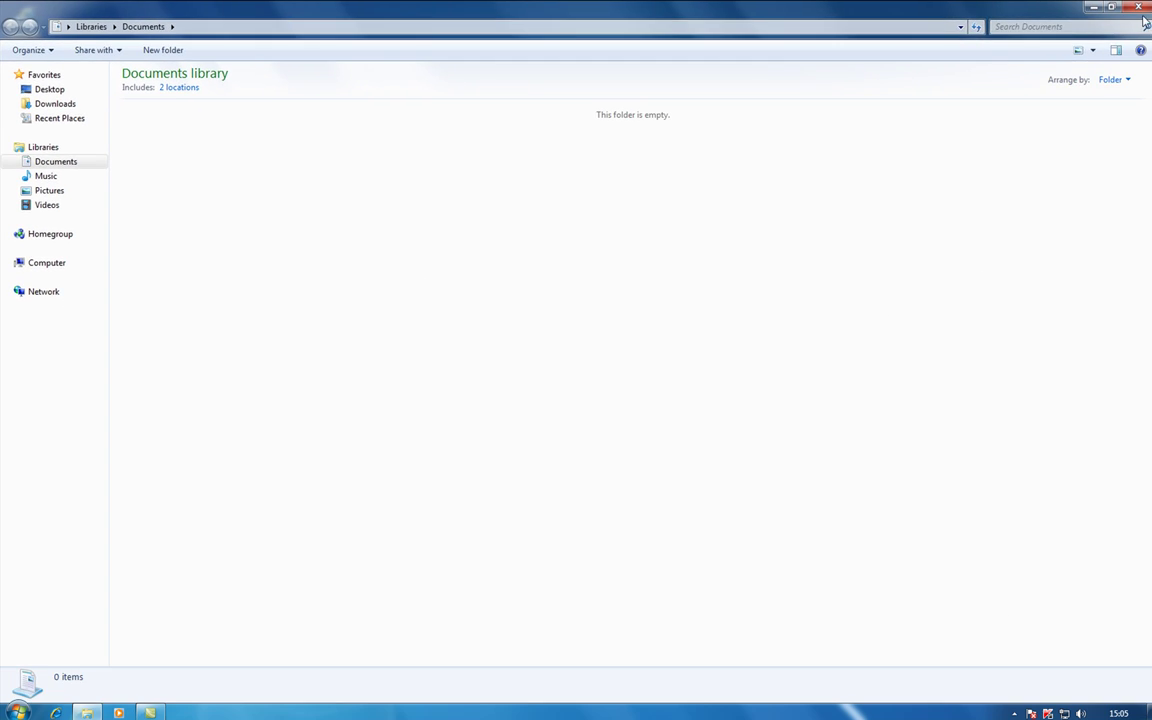
pyautogui.click(1140, 10)
# Step: Permanently remove the deleted work folder by emptying the Recycle Bin
pyautogui.rightClick(1122, 668)
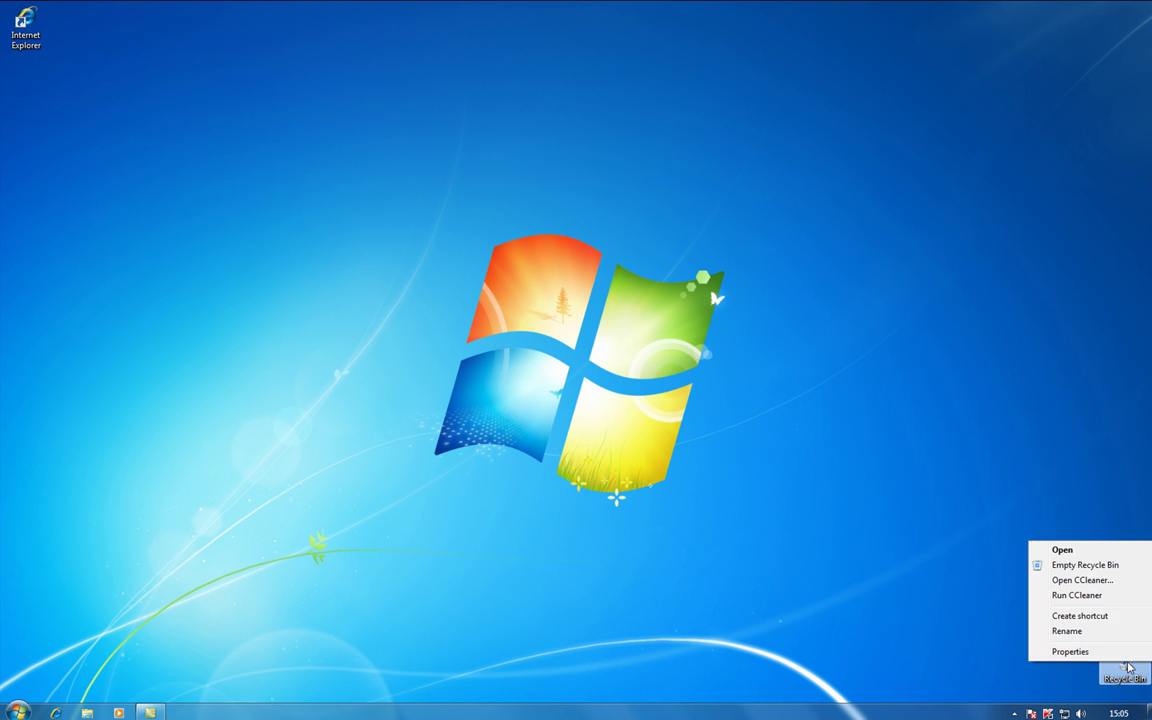
pyautogui.click(1085, 565)
pyautogui.click(633, 412)
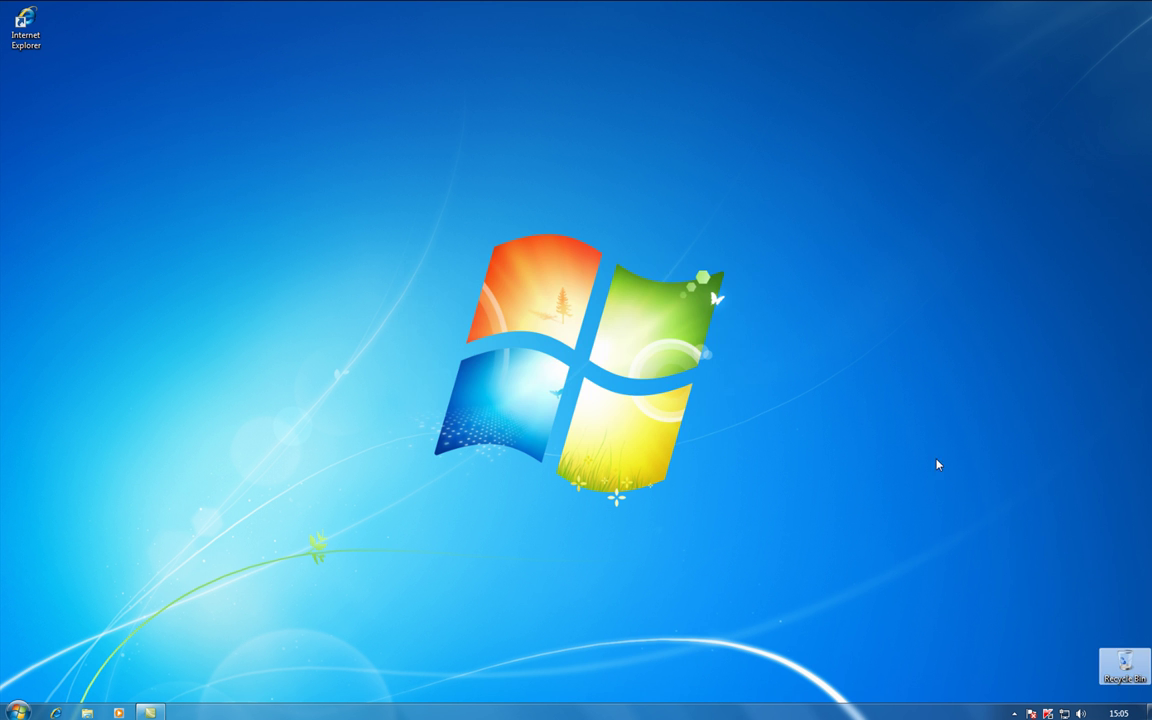
pyautogui.click(951, 425)
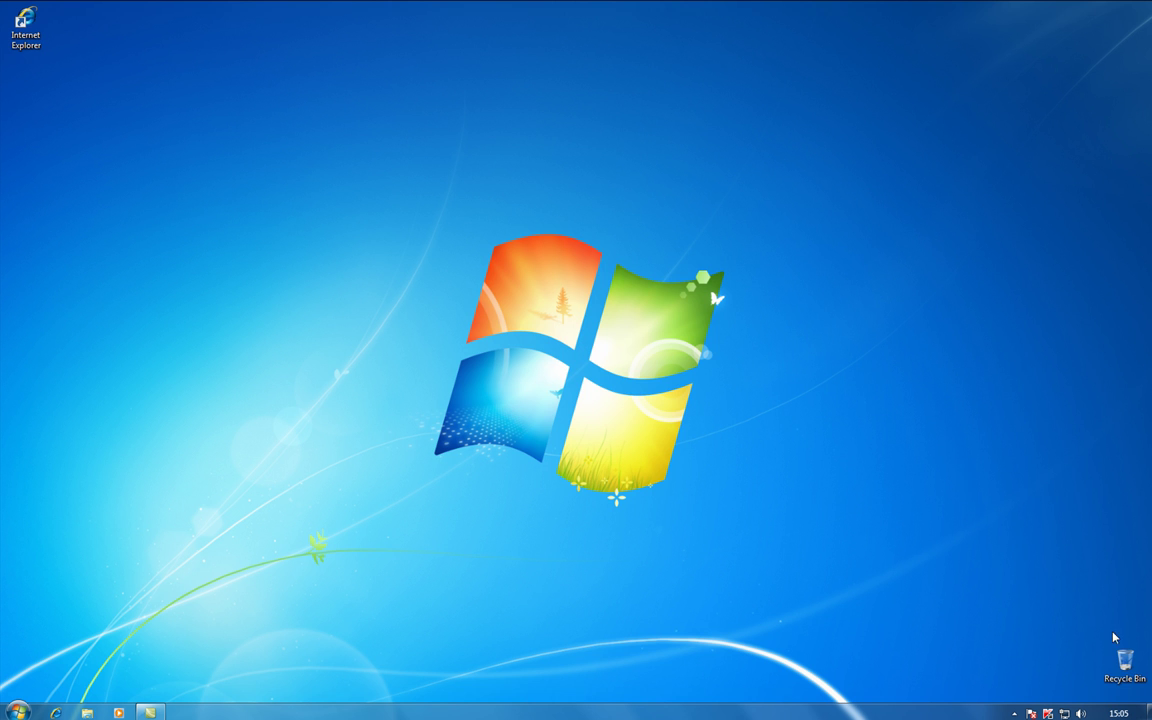
# Step: Check the Recycle Bin and the Documents library for the deleted work folder, closing each window
pyautogui.doubleClick(1122, 665)
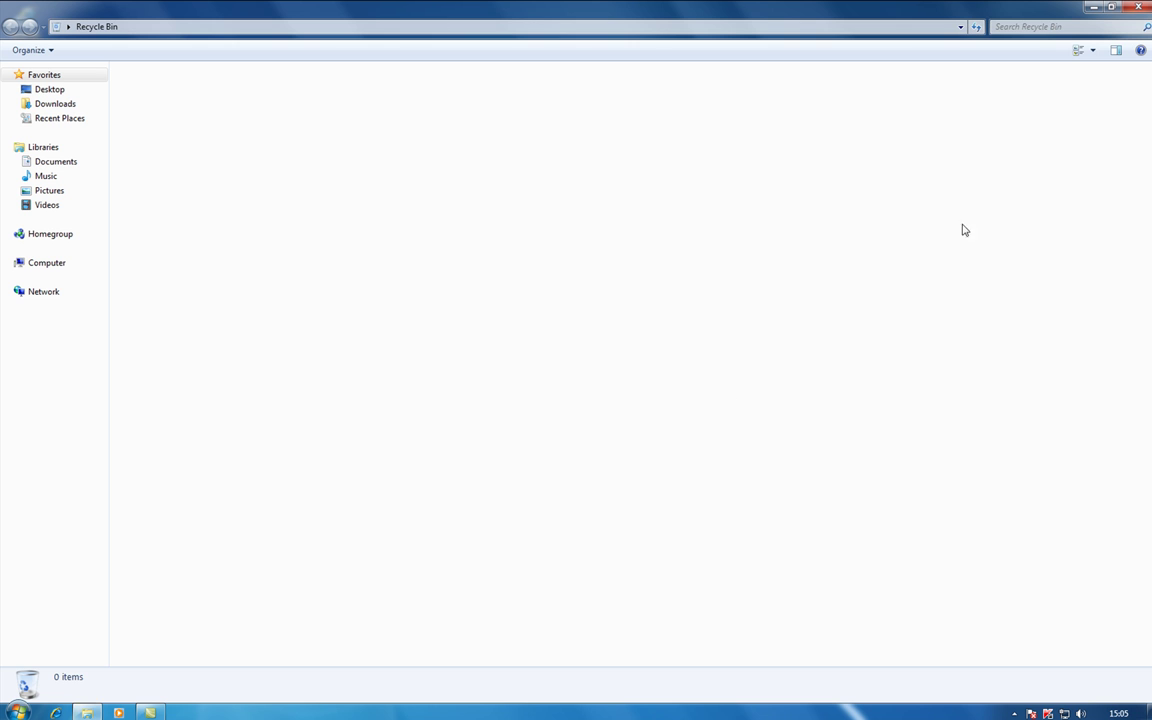
pyautogui.click(1138, 7)
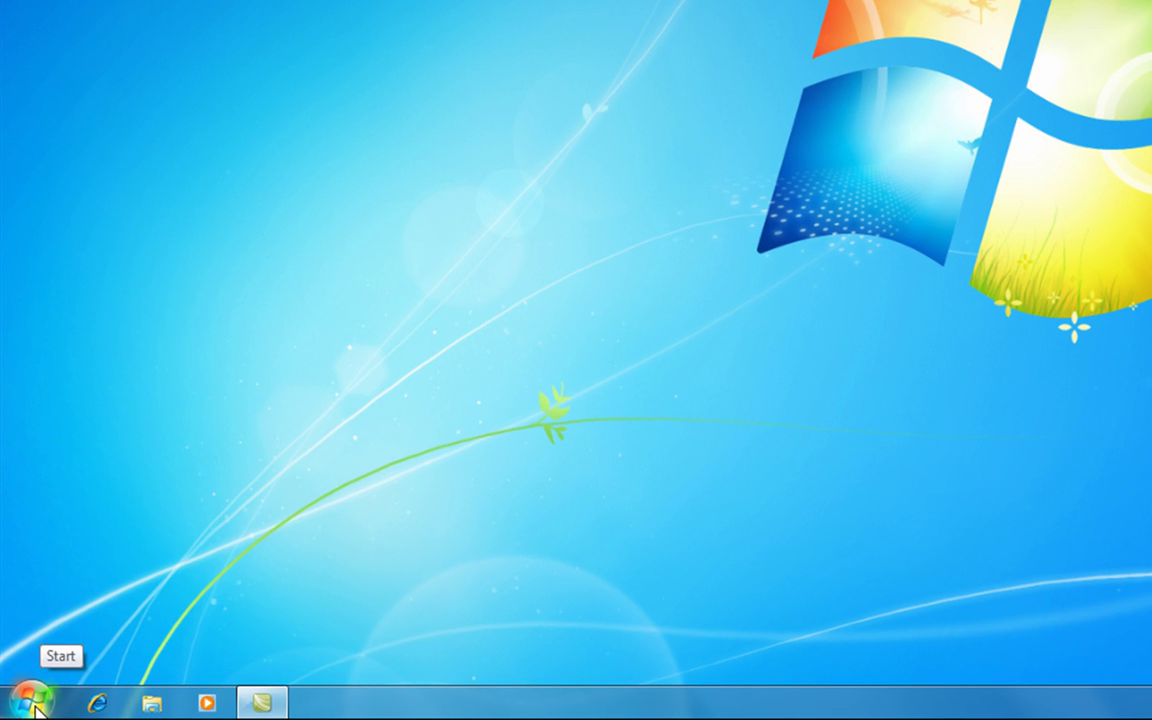
pyautogui.click(18, 711)
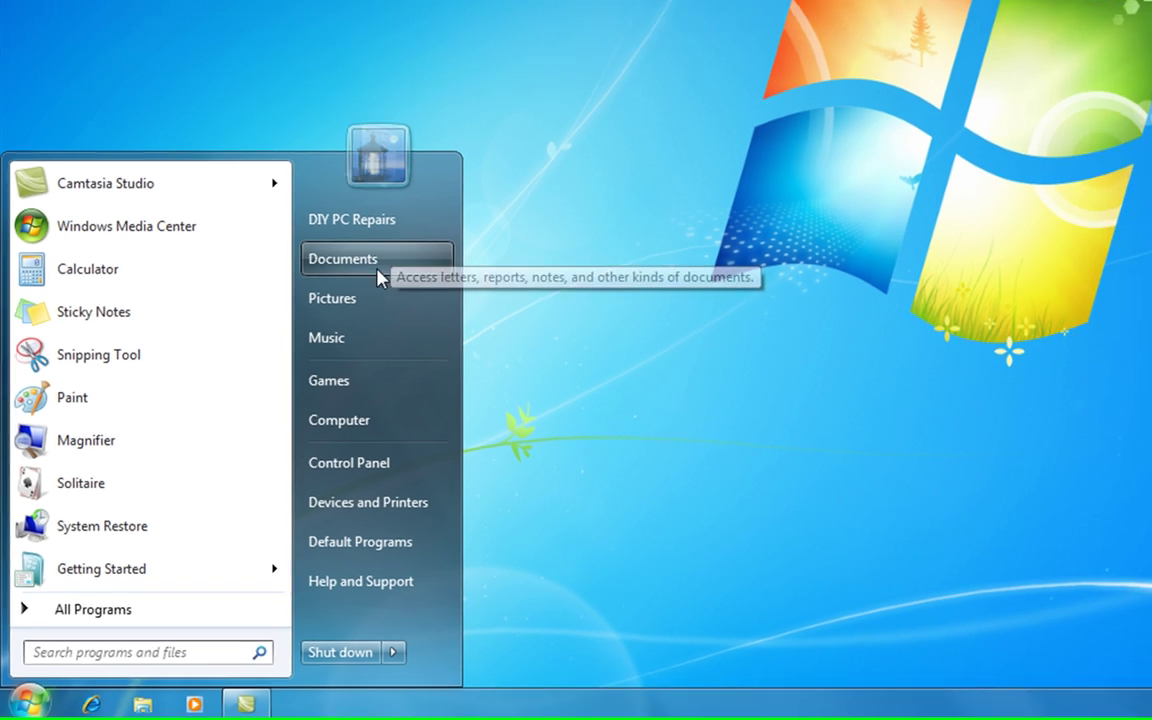
pyautogui.click(370, 232)
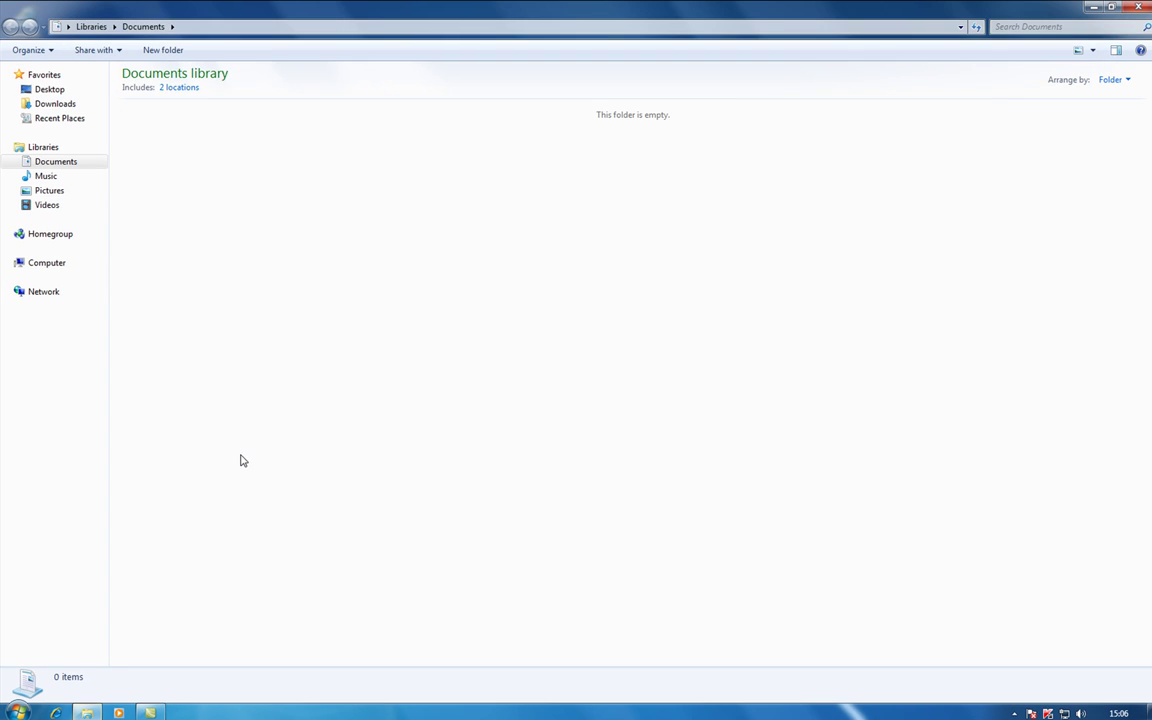
pyautogui.click(1138, 7)
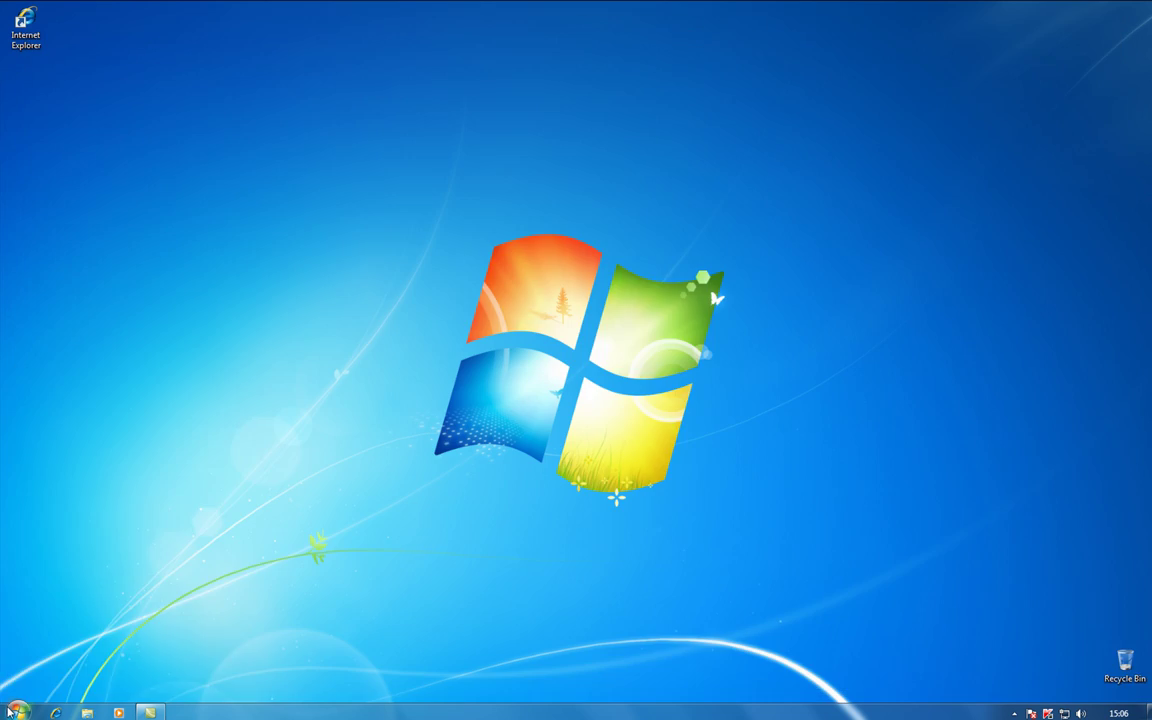
# Step: Open the list of previous versions for the My Documents folder inside the DIY PC Repairs user folder
pyautogui.click(18, 711)
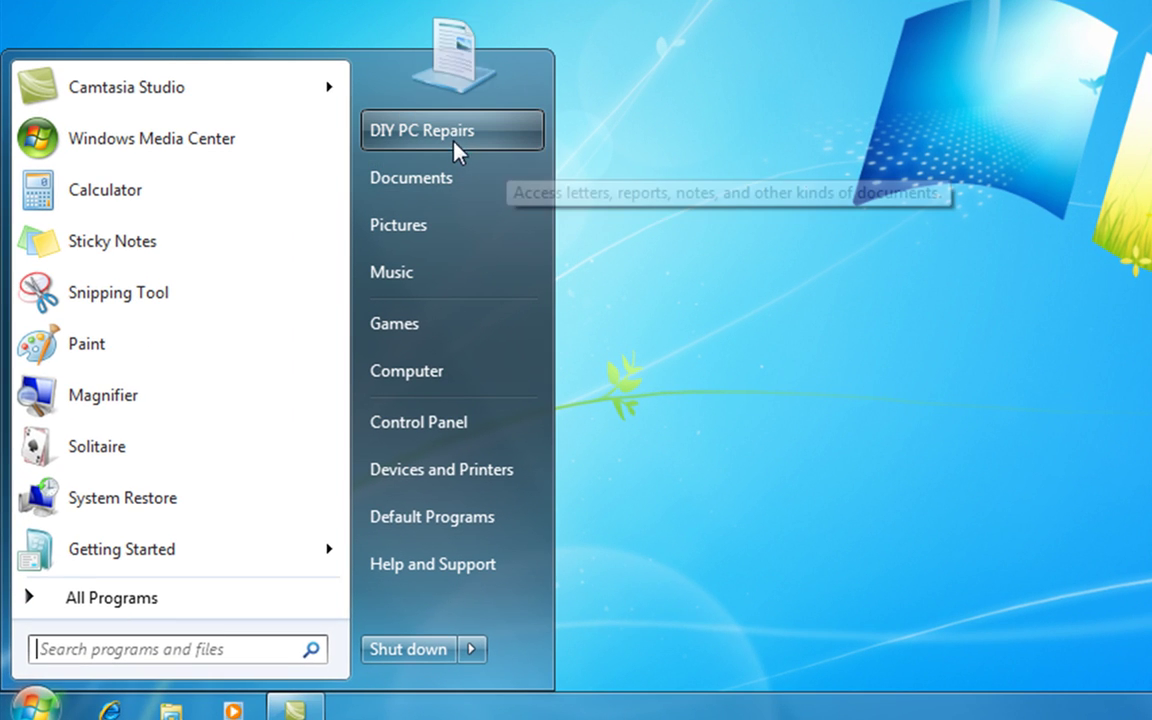
pyautogui.click(452, 130)
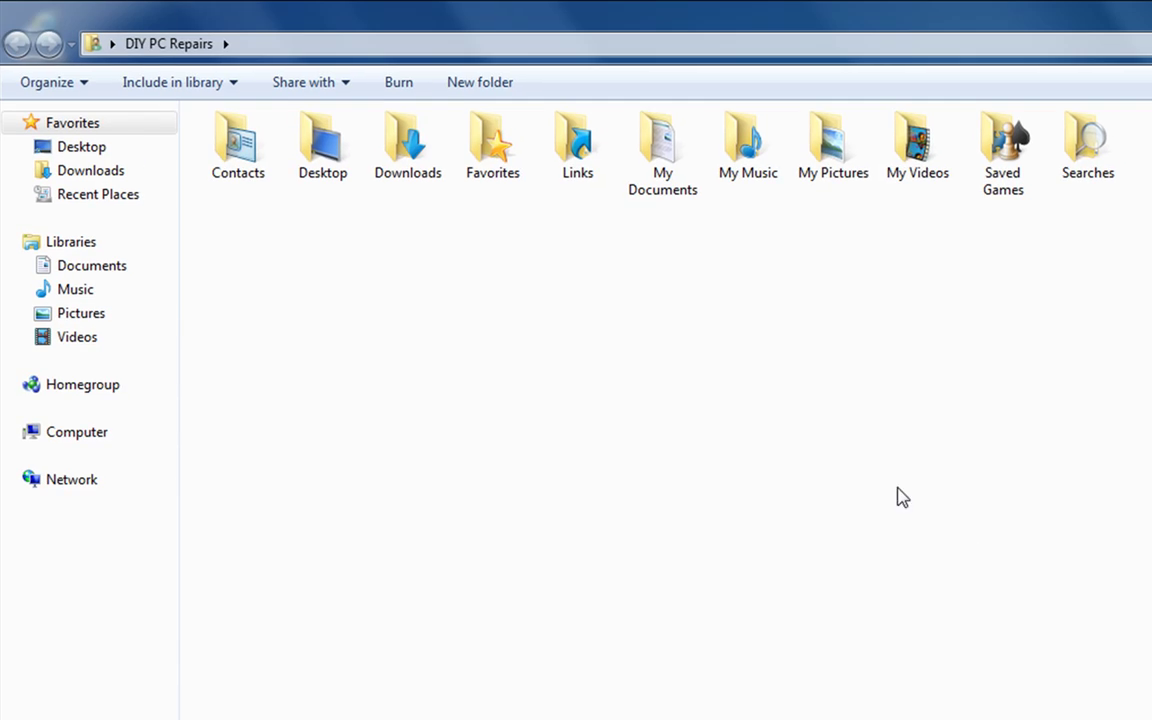
pyautogui.doubleClick(662, 146)
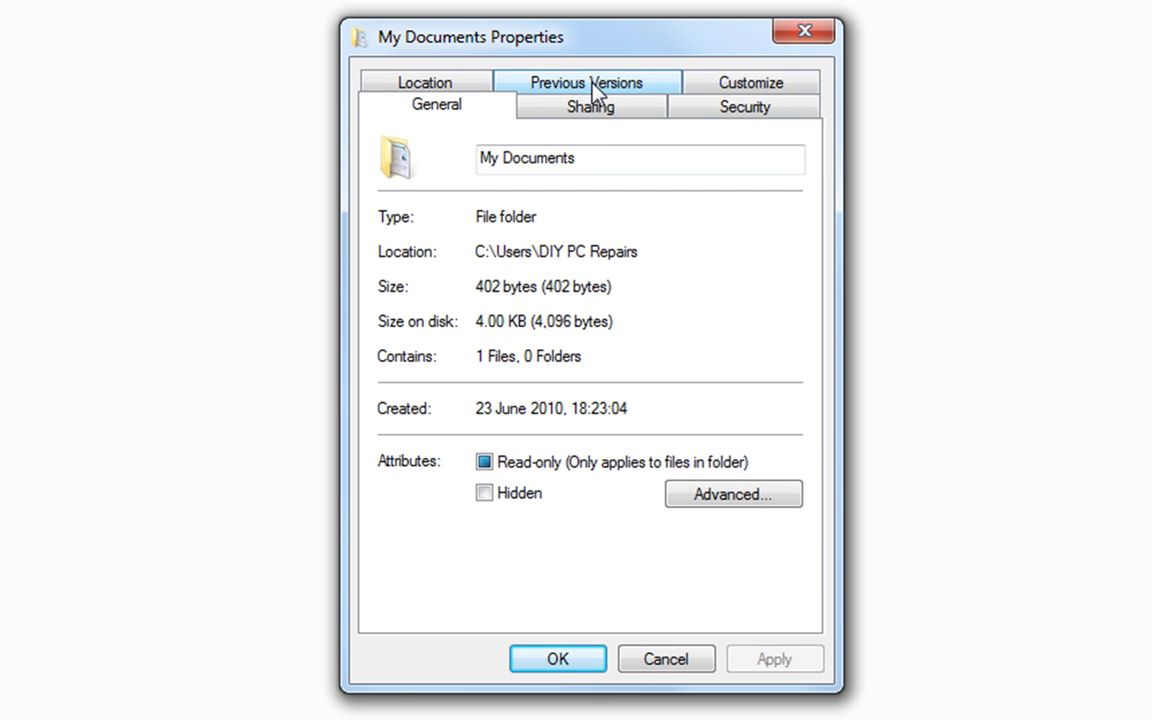
pyautogui.click(603, 146)
# Step: Restore the My Documents folder to its previous version from 25/06/2010 14:57 and dismiss the restore dialogs
pyautogui.click(486, 346)
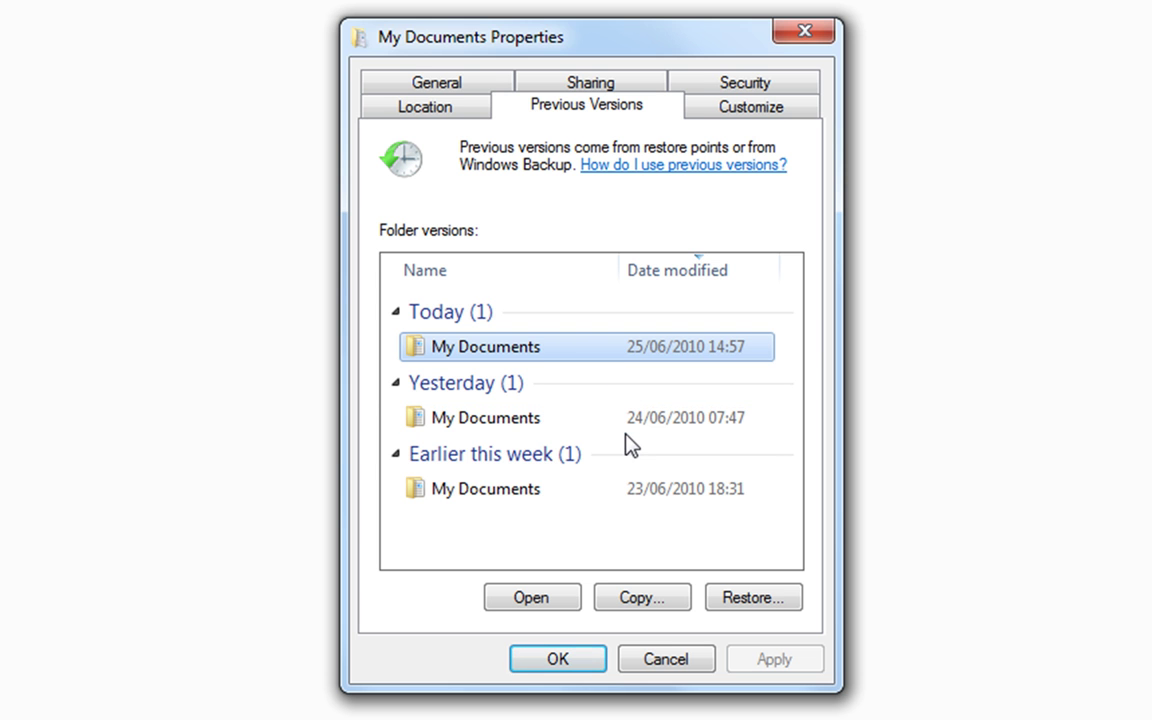
pyautogui.click(737, 594)
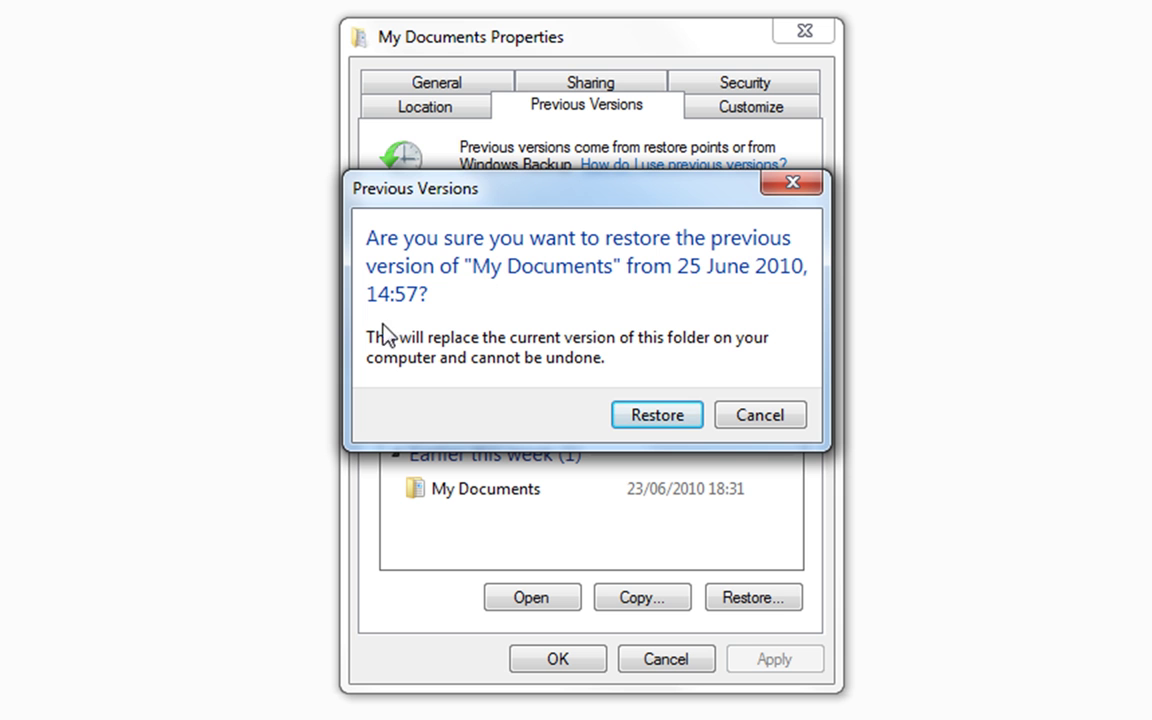
pyautogui.click(668, 418)
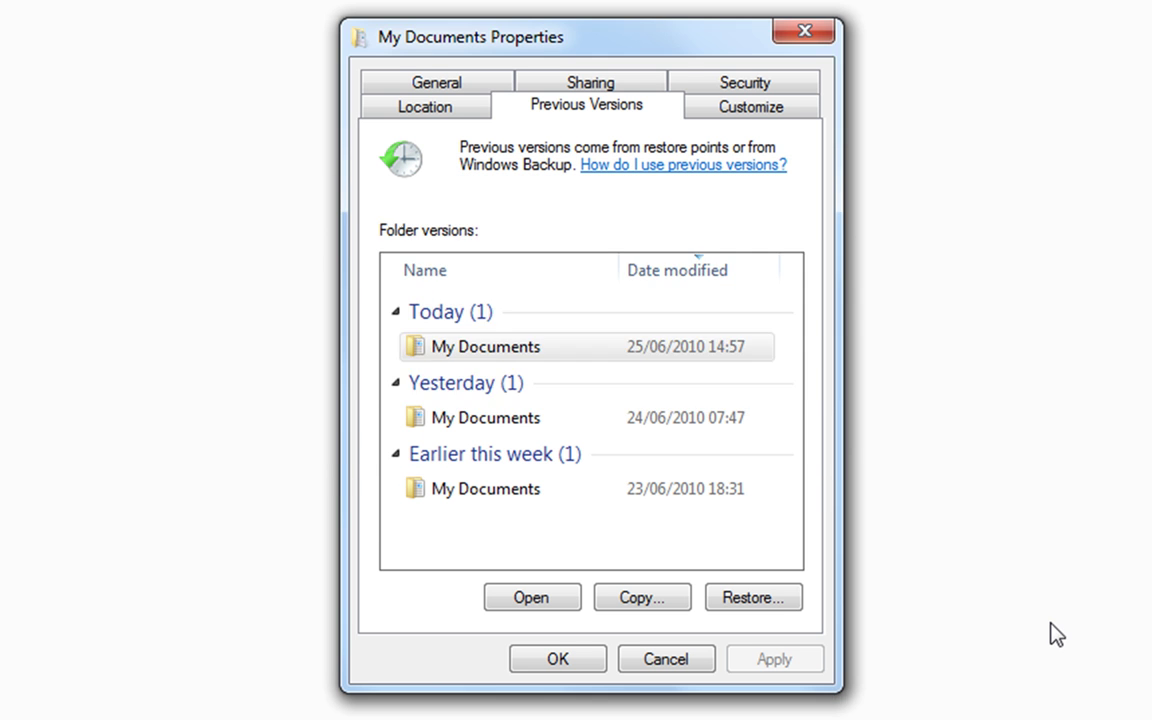
pyautogui.click(805, 372)
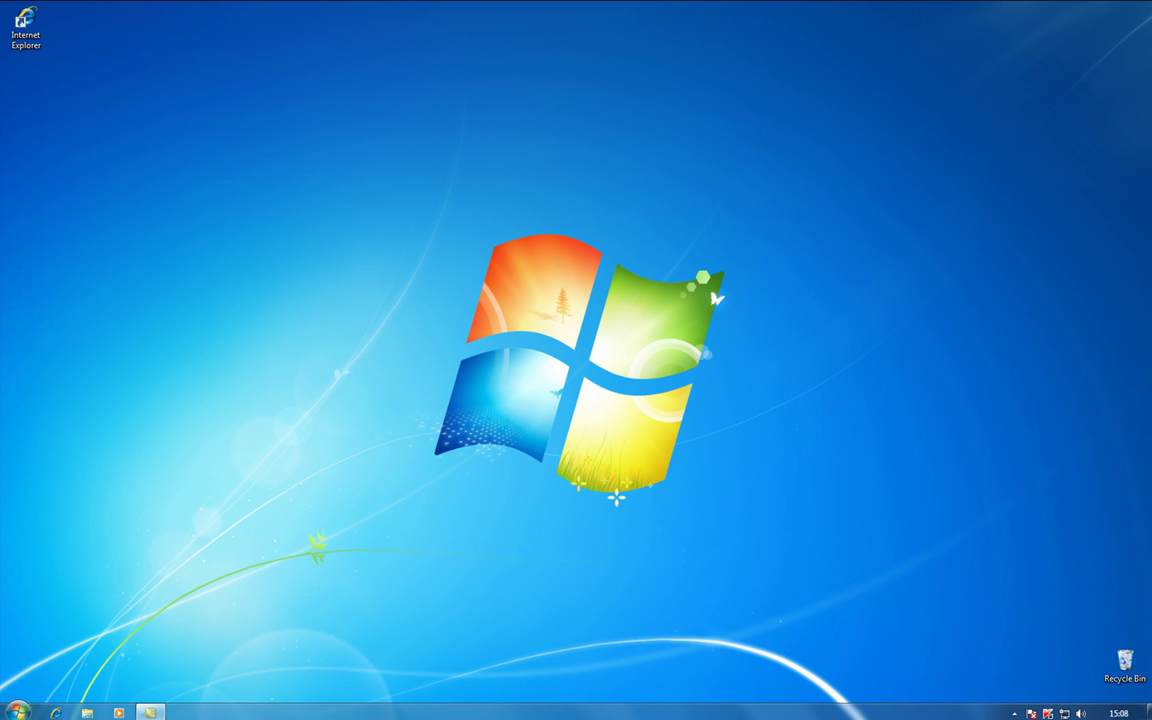
# Step: Check the Documents library for the restored work folder, look inside its DIY PC Repairs subfolder, and return to the desktop
pyautogui.click(18, 710)
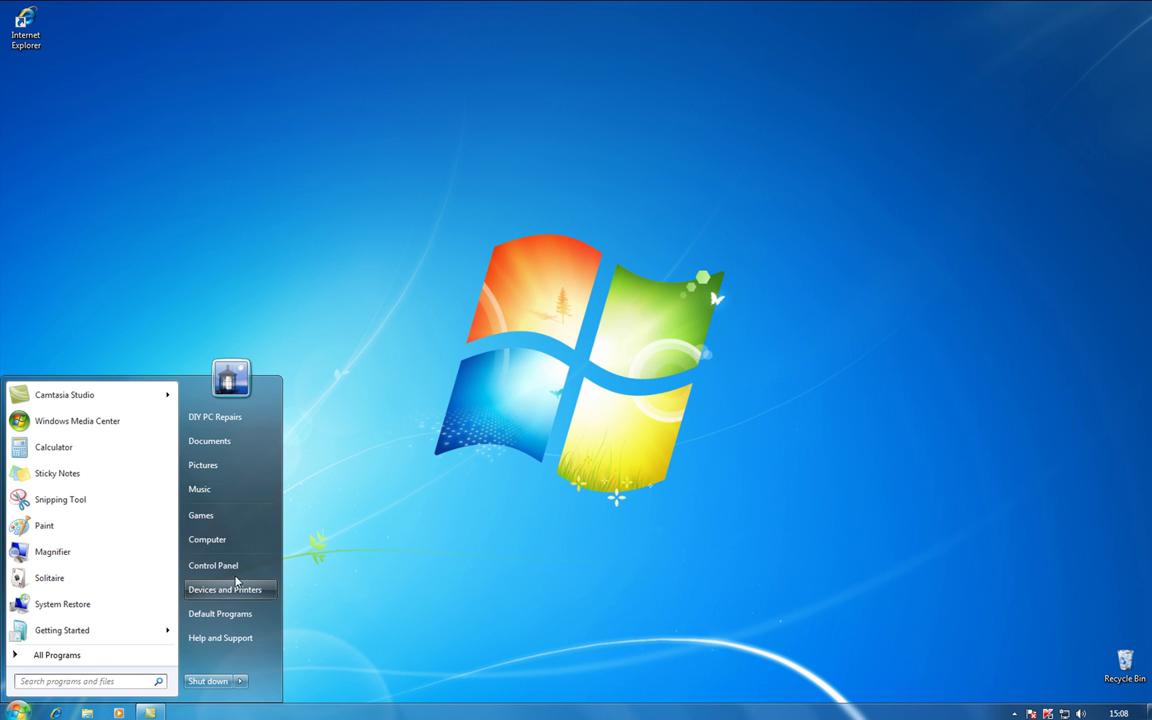
pyautogui.click(212, 442)
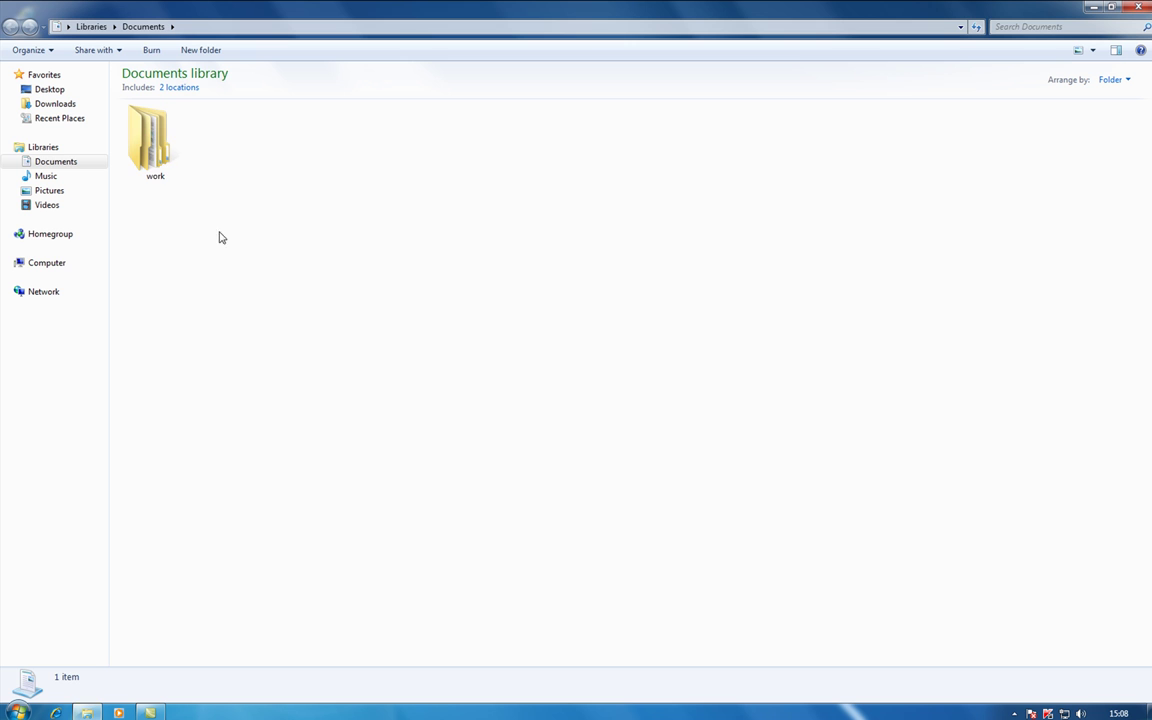
pyautogui.doubleClick(150, 140)
pyautogui.click(141, 143)
pyautogui.doubleClick(141, 143)
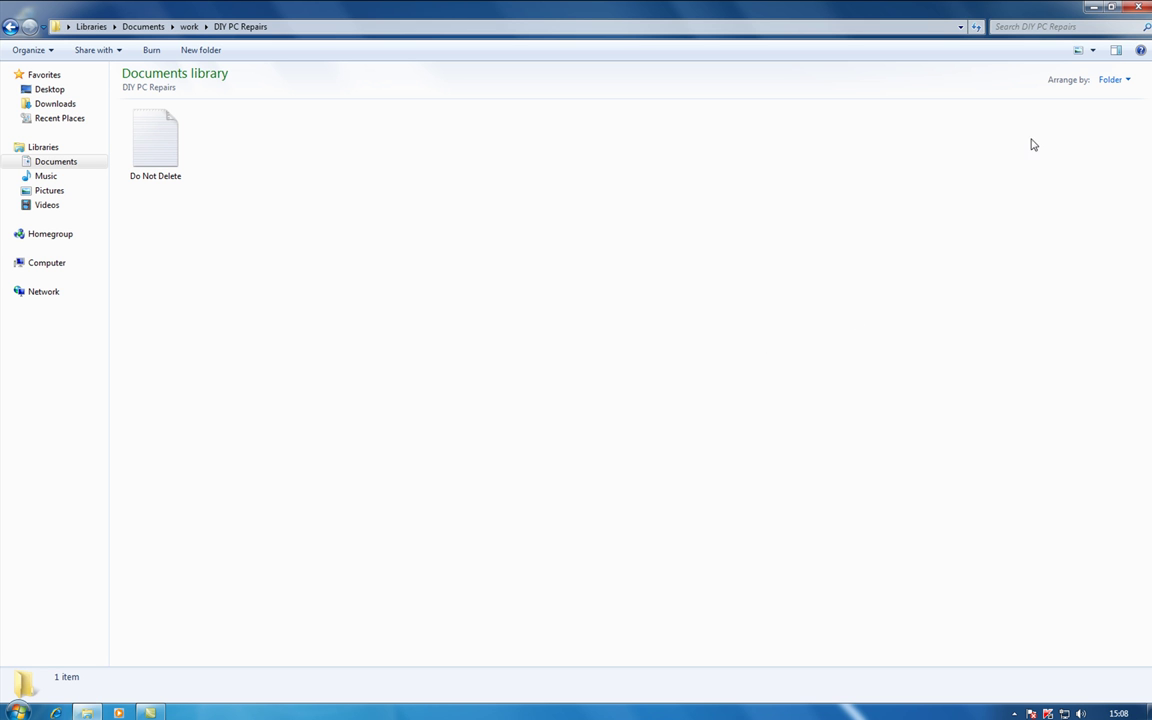
pyautogui.press('super+d')
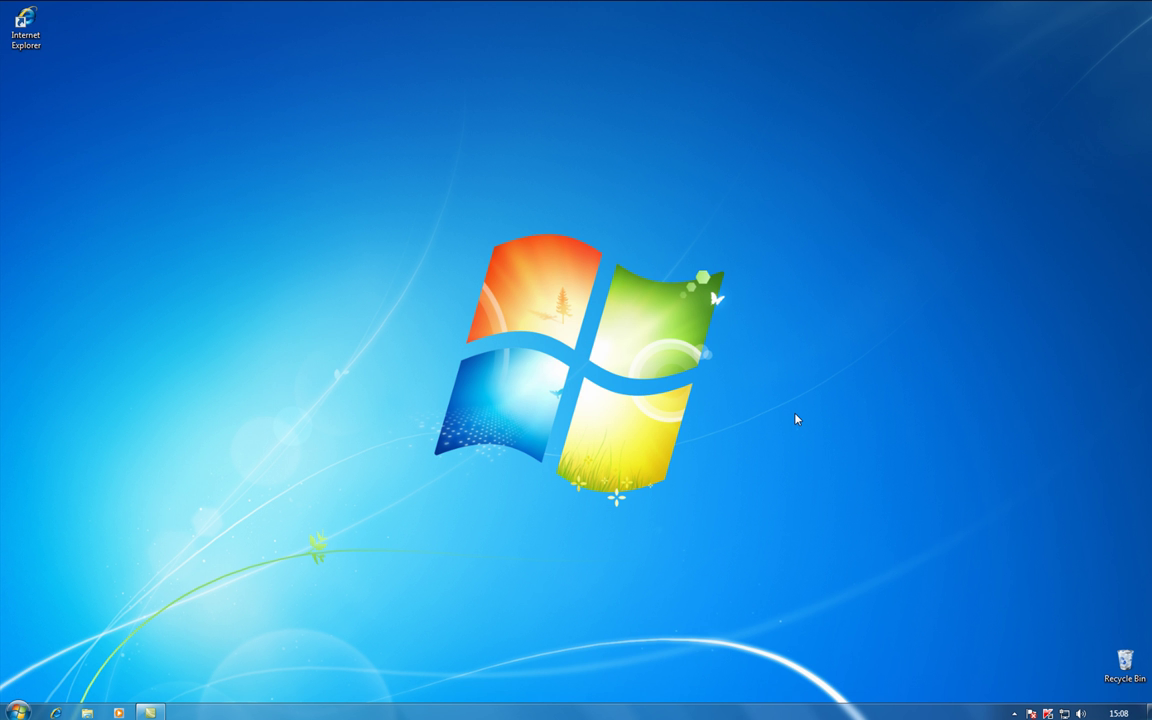